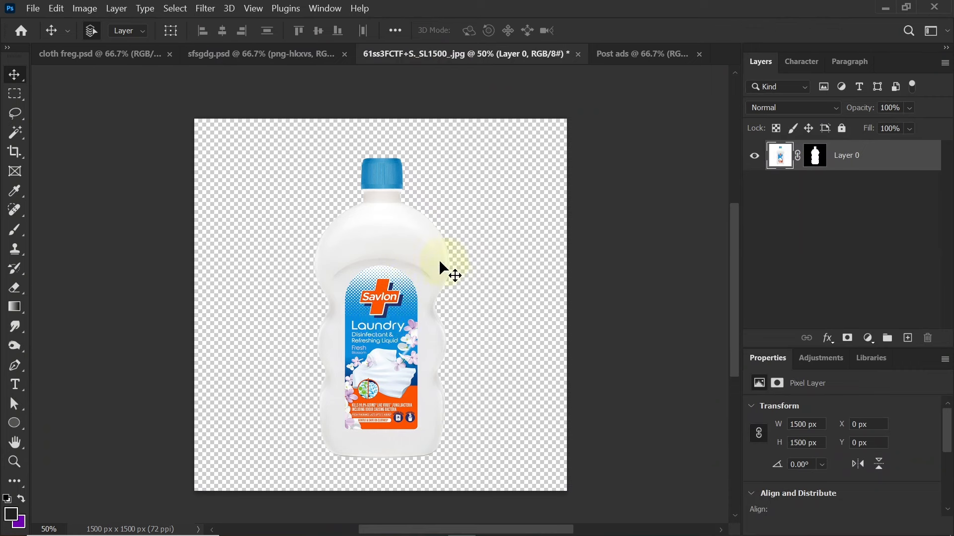
Copy the masked bottle into the Post ads document, scale it to 60.40%, and position it right of the canvas centre.
left_click(417, 259)
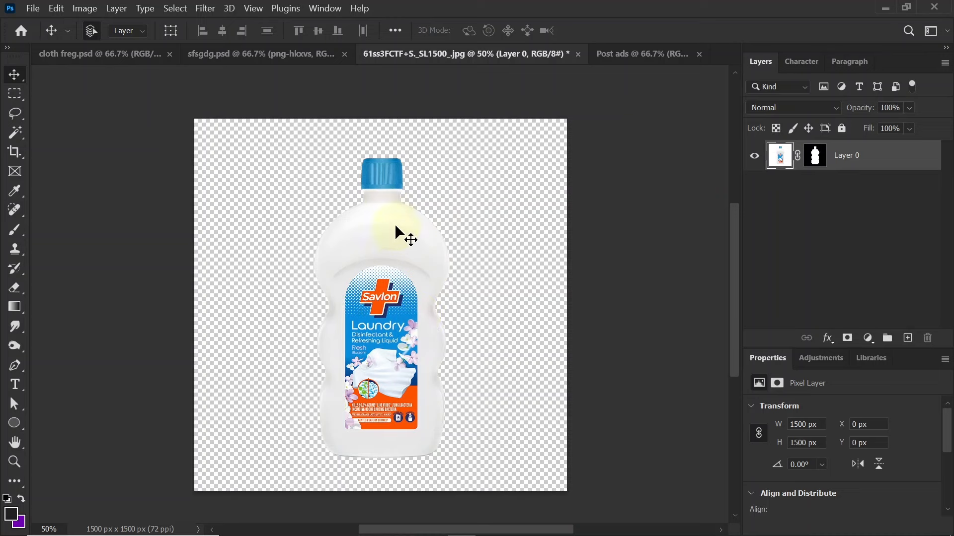
left_click_drag(431, 203, 425, 281)
key("ctrl+t")
left_click_drag(668, 275, 472, 279)
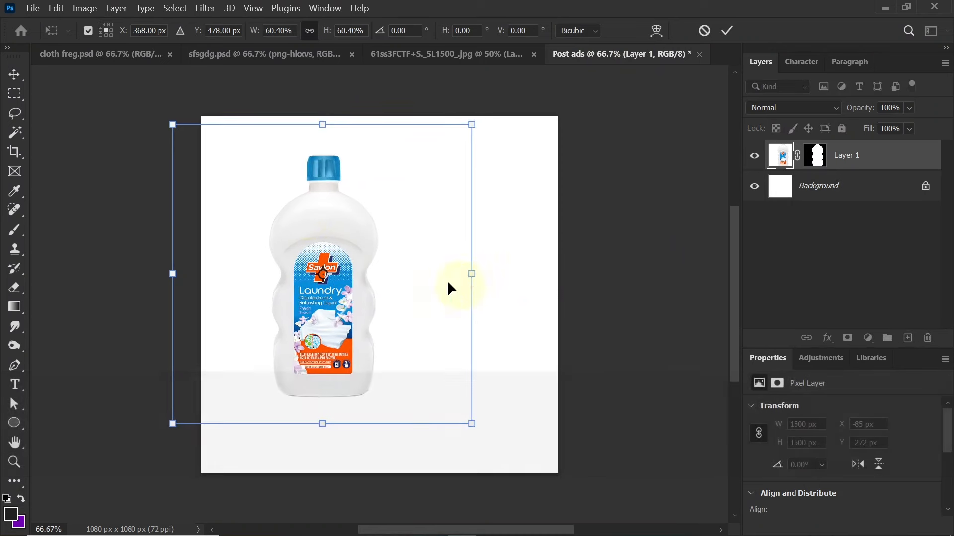
left_click_drag(309, 215, 422, 215)
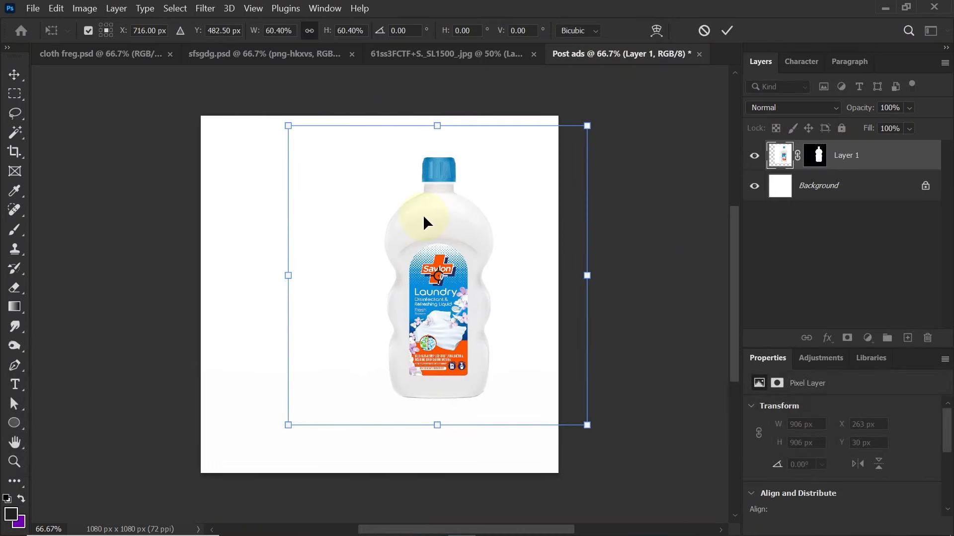
key("Return")
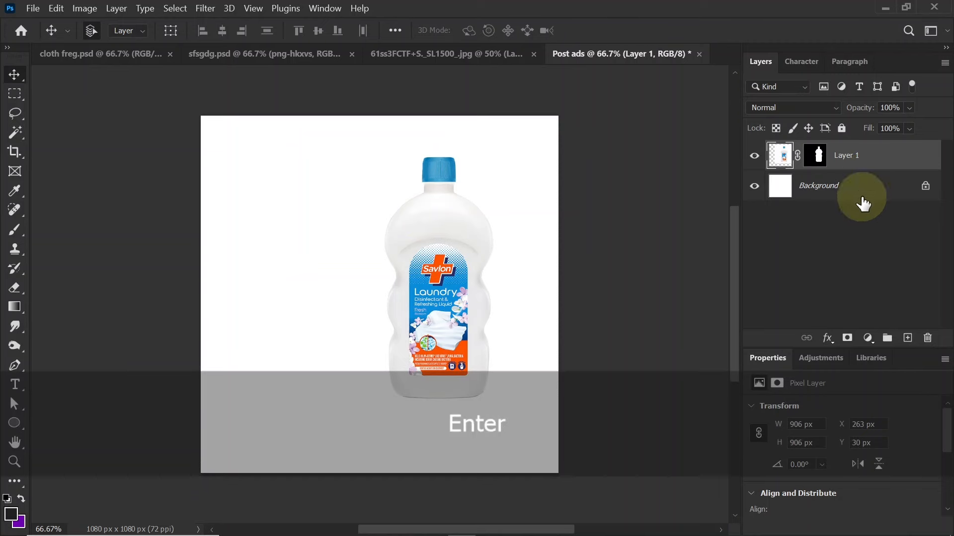
Add a Solid Color fill layer above the Background in dark blue #09293d.
left_click(863, 198)
left_click(867, 338)
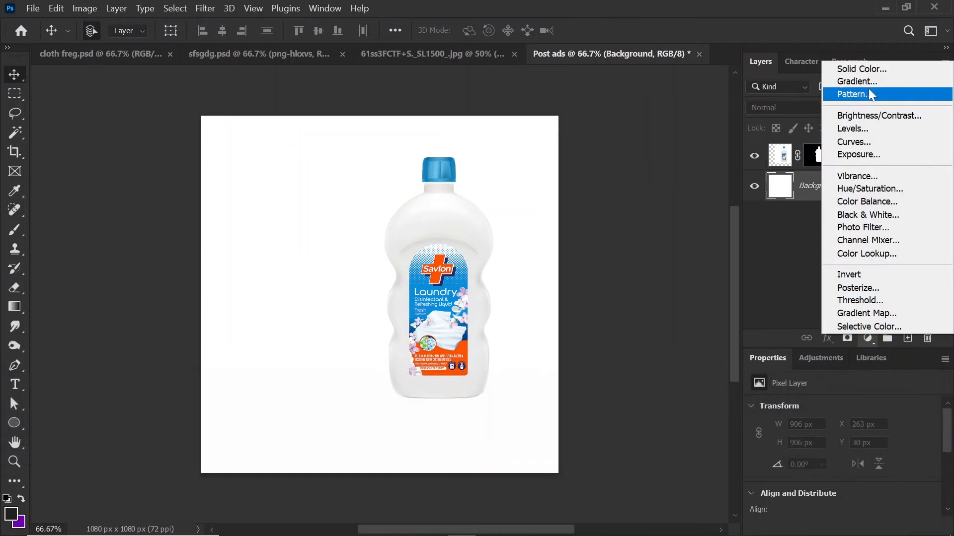
left_click(863, 68)
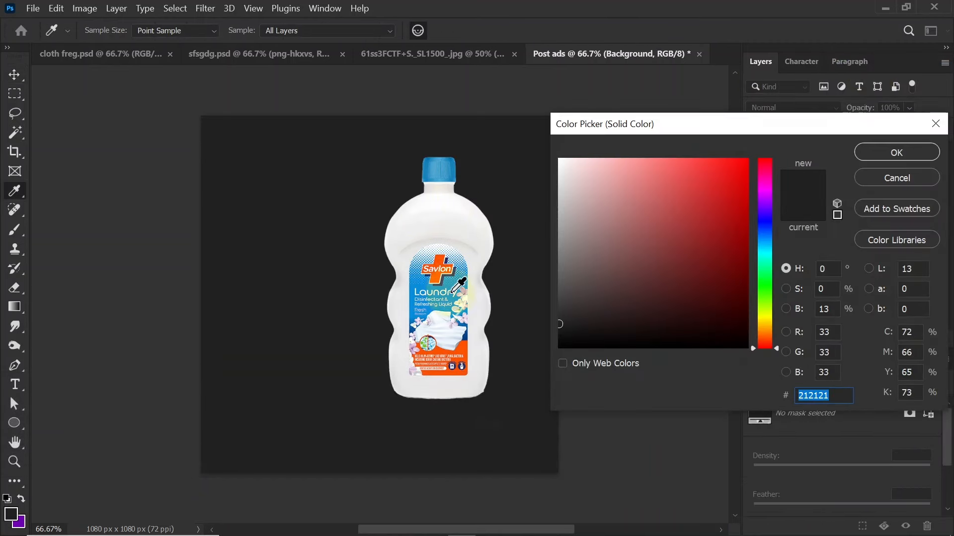
left_click(450, 282)
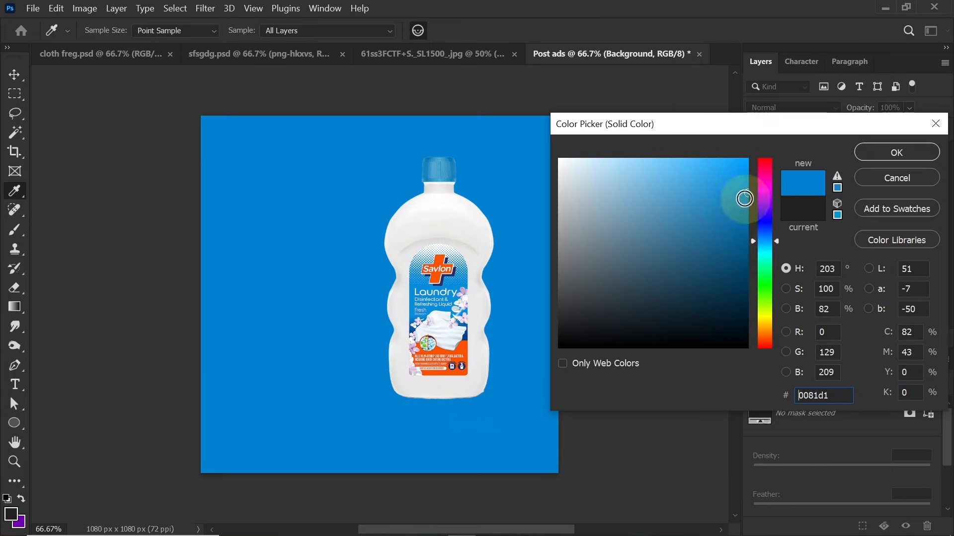
mouse_move(745, 199)
left_mouse_down()
mouse_move(740, 270)
mouse_move(719, 303)
left_mouse_up()
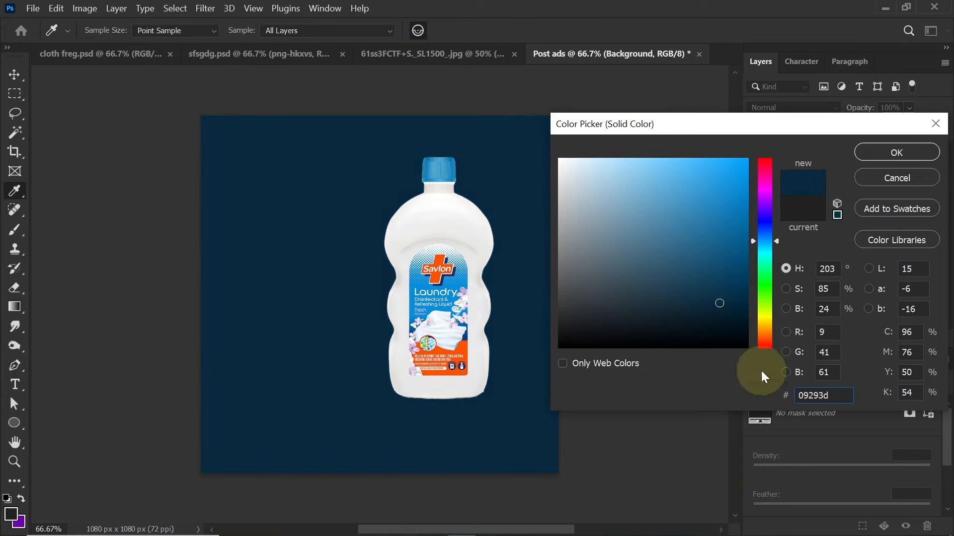
left_click(902, 150)
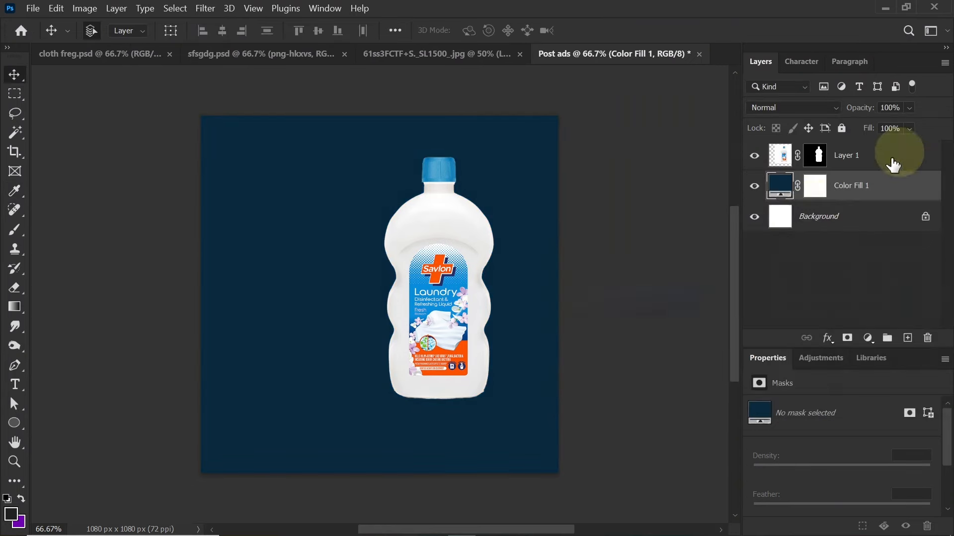
Create a new layer above the colour fill and set the foreground colour to light blue #a6ddff.
left_click(907, 340)
left_click(11, 516)
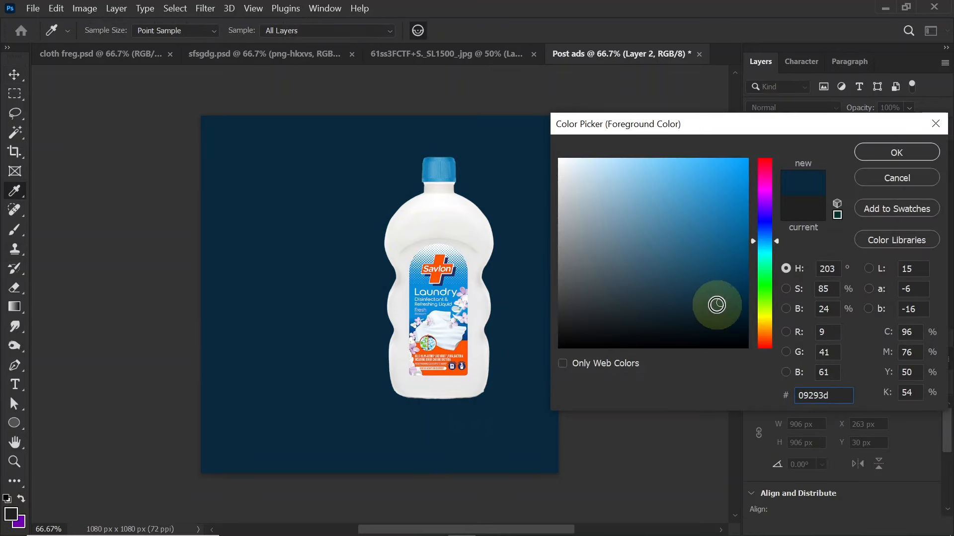
left_click_drag(710, 304, 628, 160)
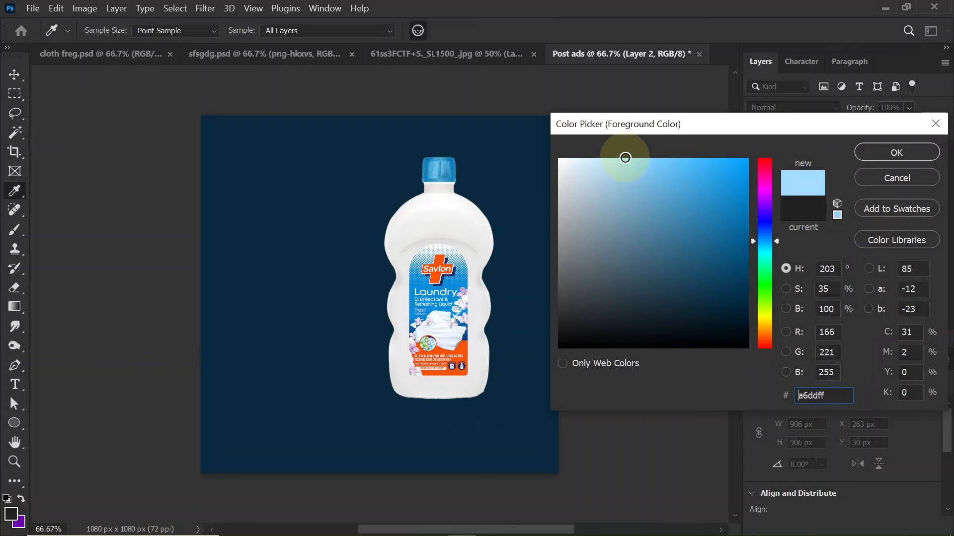
left_click(827, 395)
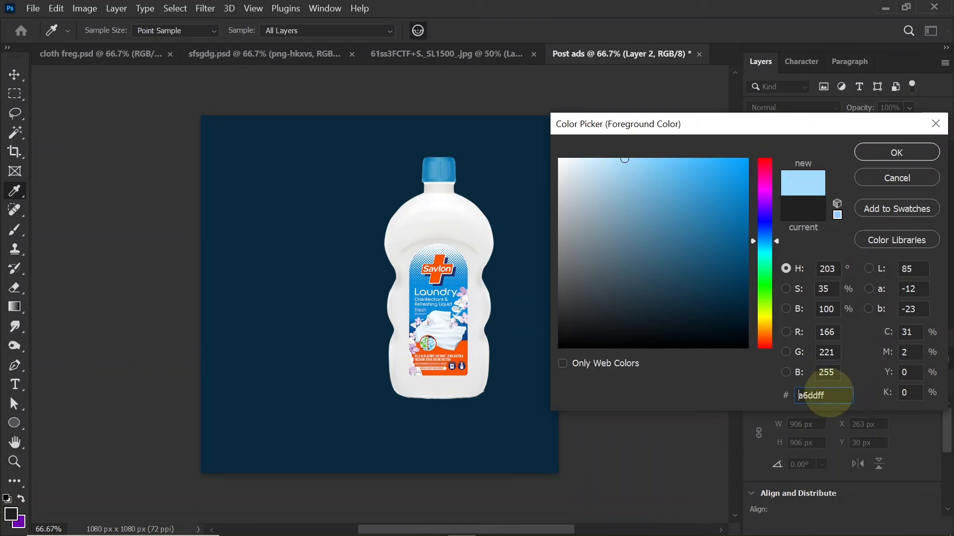
left_click(880, 153)
Paint a light blue glow across the lower half of the canvas with a 1100 px Soft Round brush.
left_click(14, 230)
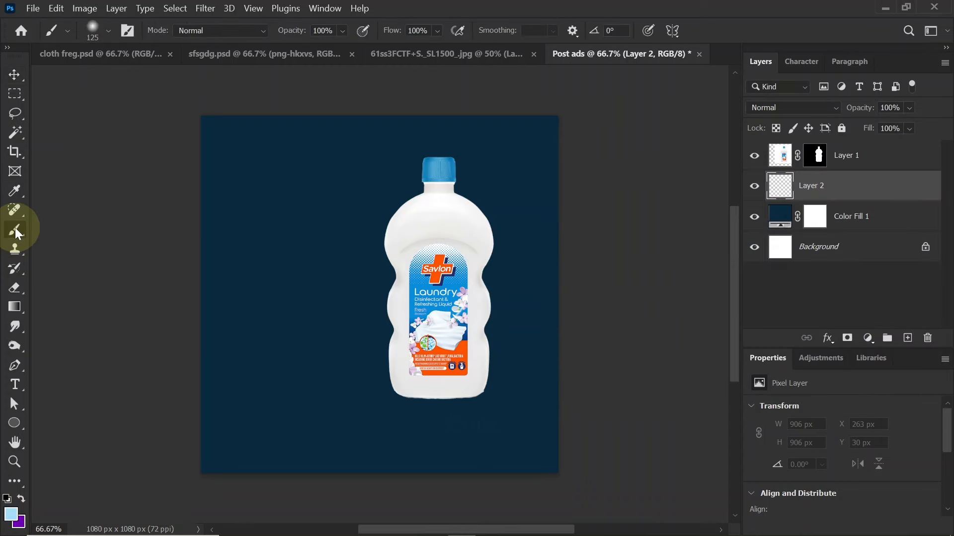
left_click(94, 29)
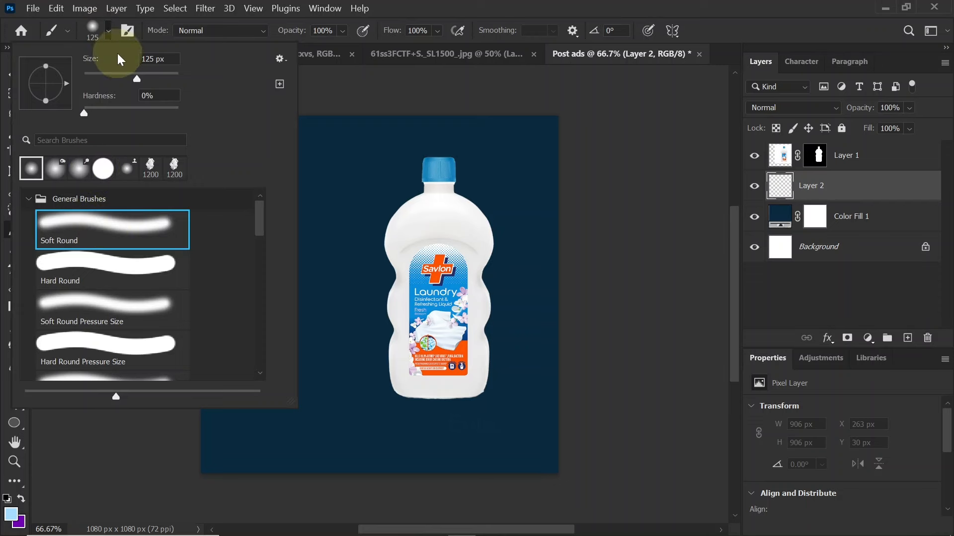
left_click(108, 34)
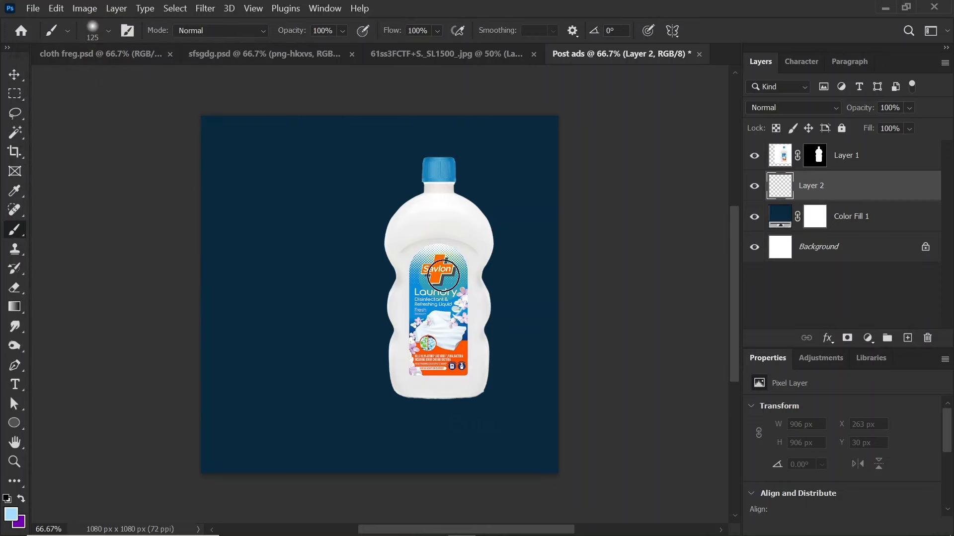
key("bracketright")
key("bracketright")
key("bracketright")
key("bracketright")
key("bracketright")
key("bracketright")
key("bracketright")
key("bracketright")
key("bracketright")
key("bracketright")
key("bracketright")
key("bracketright")
key("bracketright")
key("bracketright")
key("bracketright")
key("bracketright")
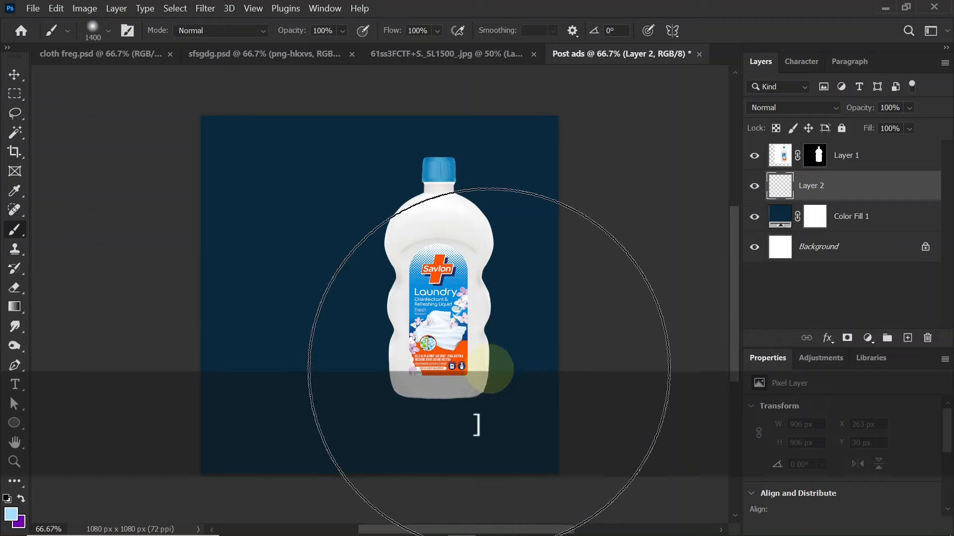
key("bracketleft")
key("bracketleft")
key("bracketleft")
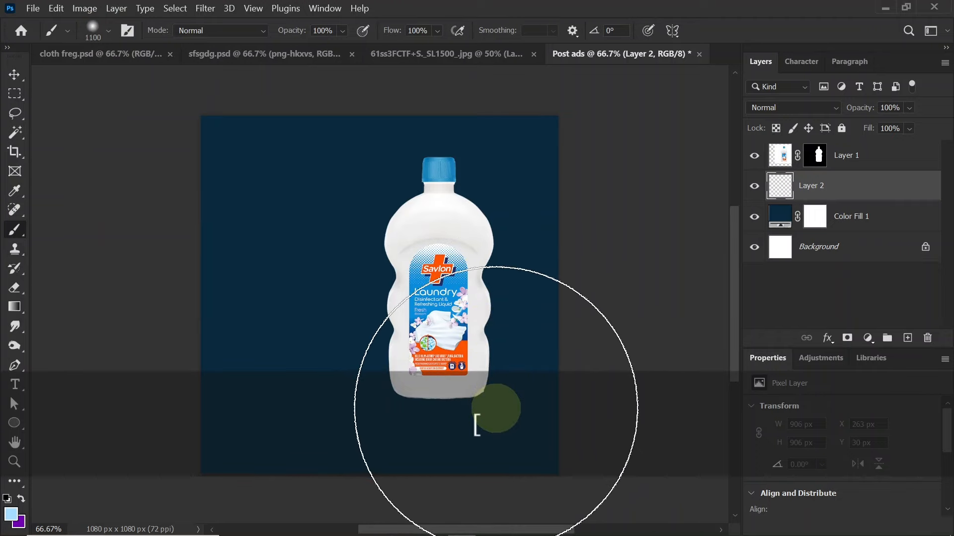
mouse_move(506, 402)
left_mouse_down()
mouse_move(416, 467)
mouse_move(269, 473)
mouse_move(208, 465)
mouse_move(173, 445)
mouse_move(266, 454)
left_mouse_up()
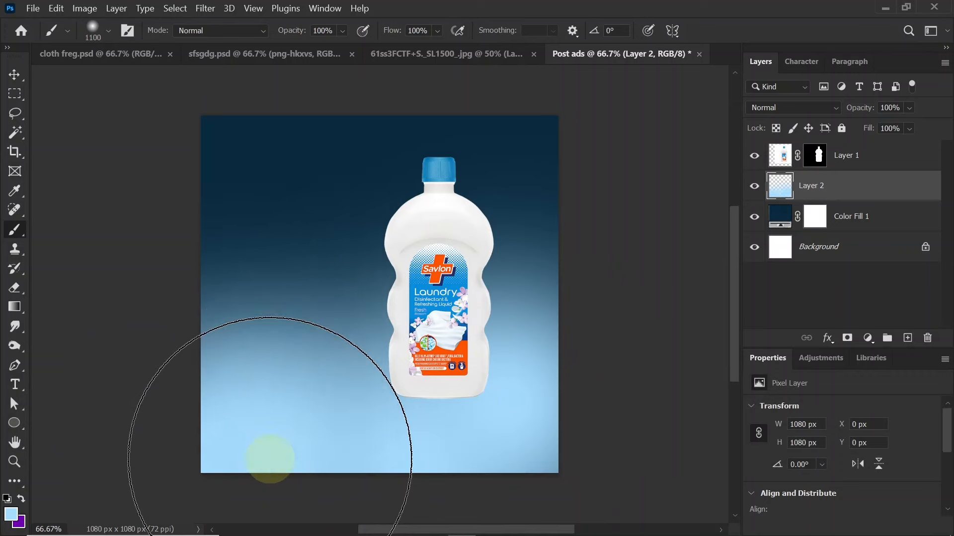
On another new layer, paint the lower canvas with a 1200 px soft brush in white sampled from the bottle.
left_click(908, 338)
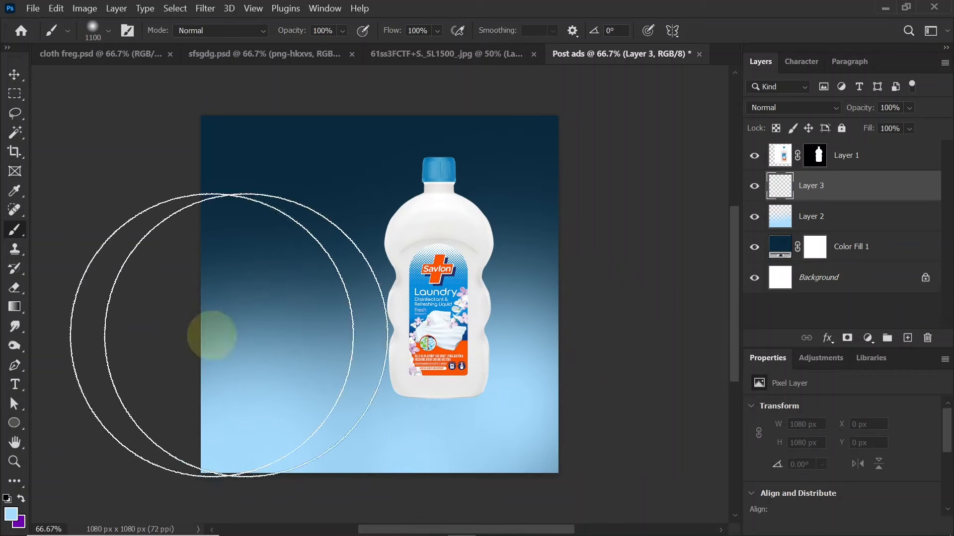
left_click(14, 518)
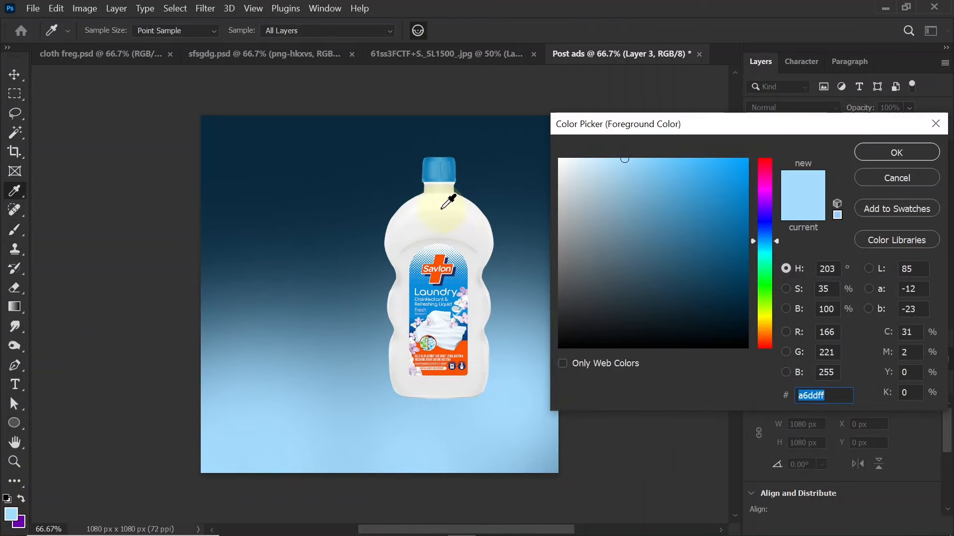
left_click(441, 209)
left_click(877, 150)
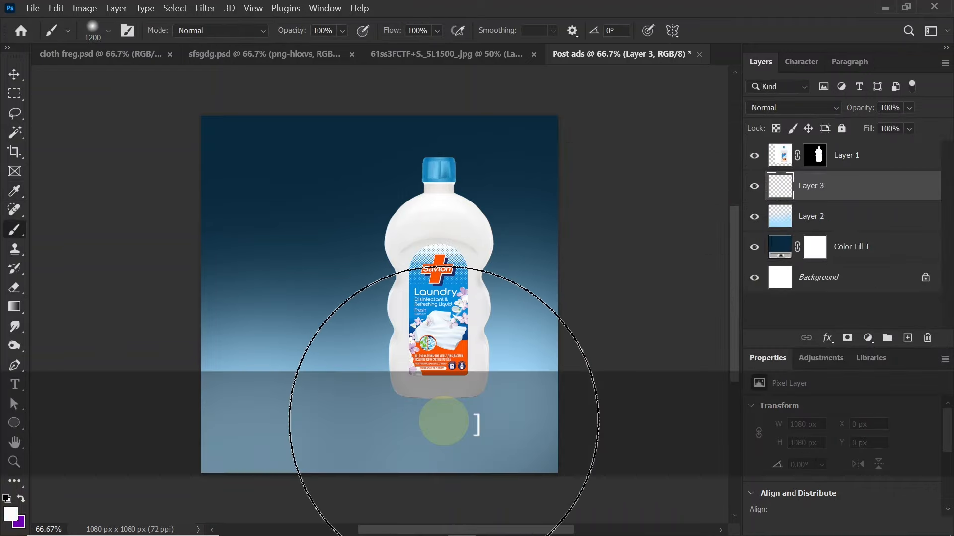
key("bracketright")
mouse_move(510, 428)
left_mouse_down()
mouse_move(269, 477)
mouse_move(172, 459)
mouse_move(160, 422)
left_mouse_up()
Select the bottle layer with the Move tool and duplicate it.
left_click(13, 75)
left_click(471, 235)
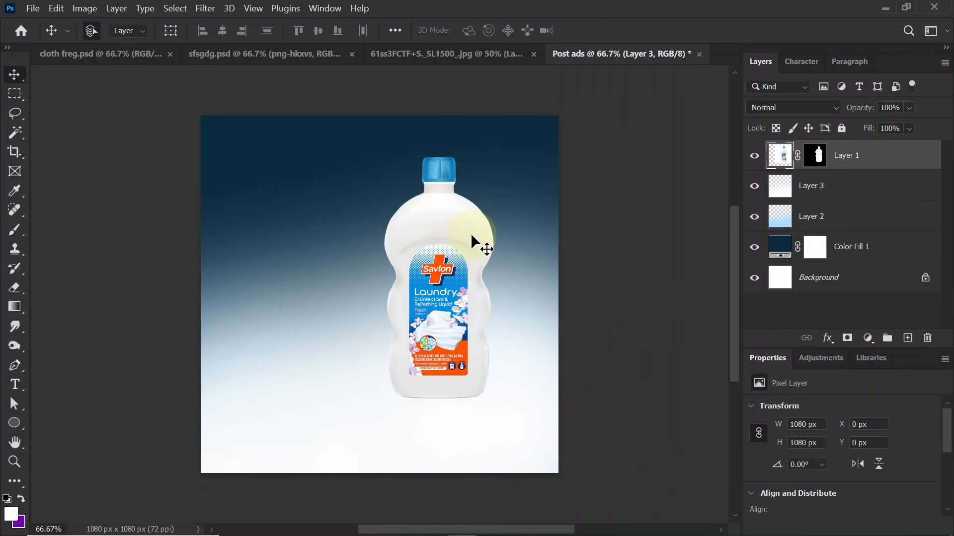
key("ctrl")
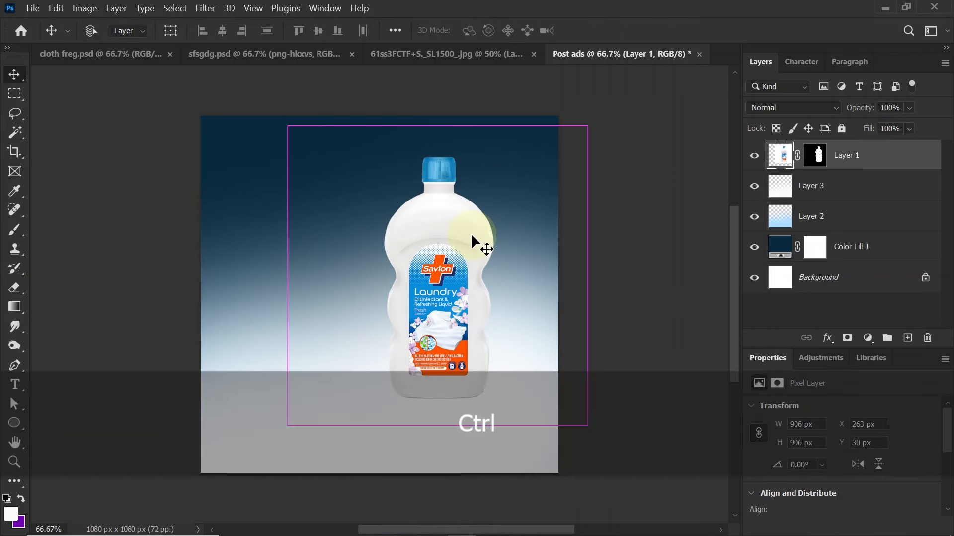
key("ctrl+j")
Invert the layer mask of the original bottle layer and set that layer's blend mode to Multiply.
left_click(866, 186)
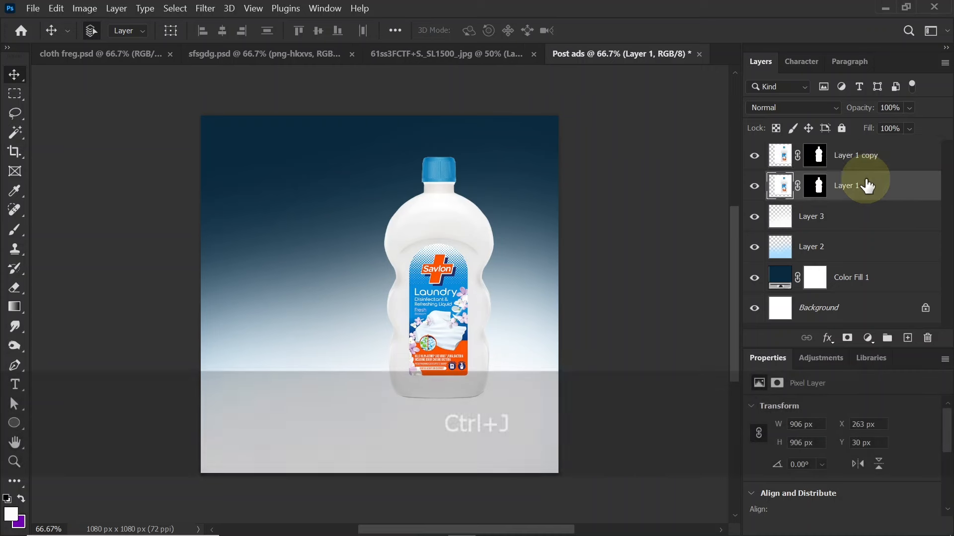
left_click(816, 187)
key("ctrl")
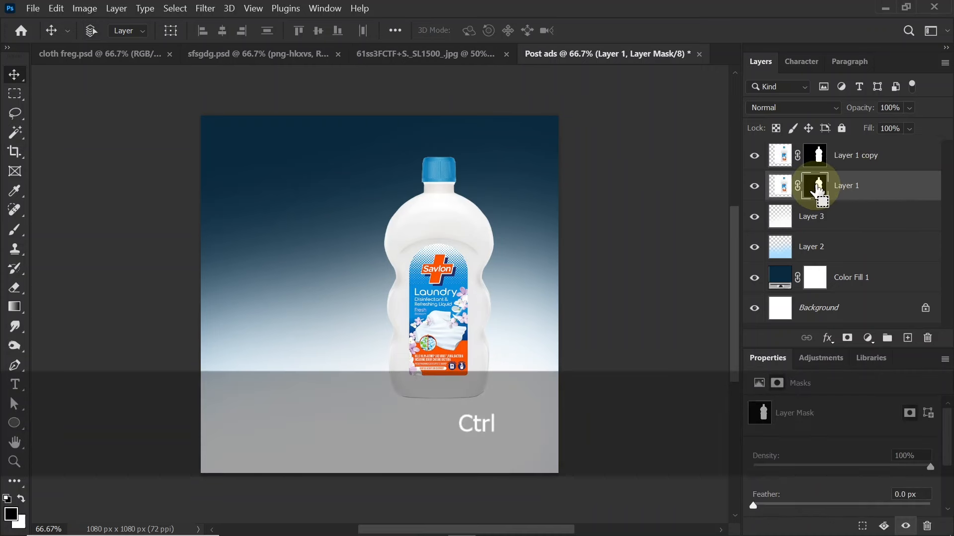
key("ctrl+i")
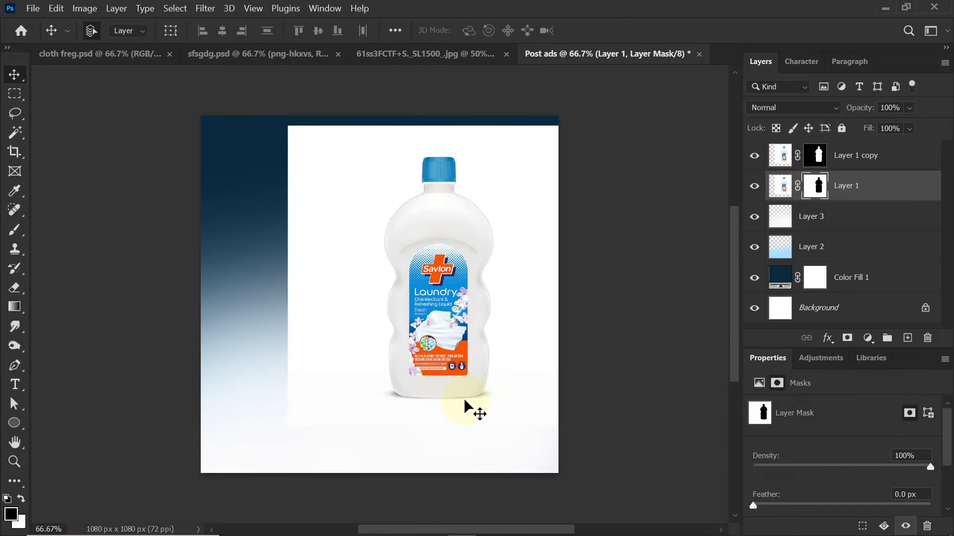
left_click(776, 108)
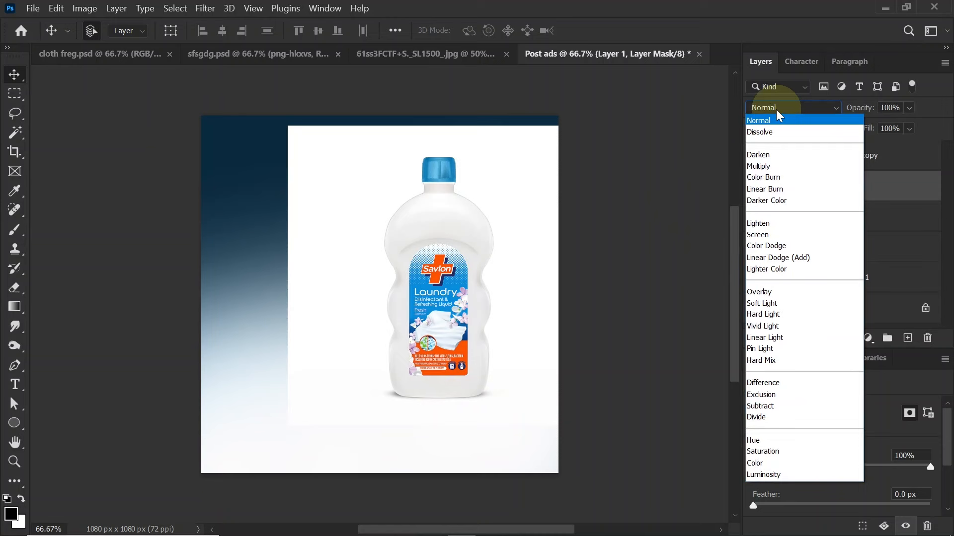
left_click(775, 166)
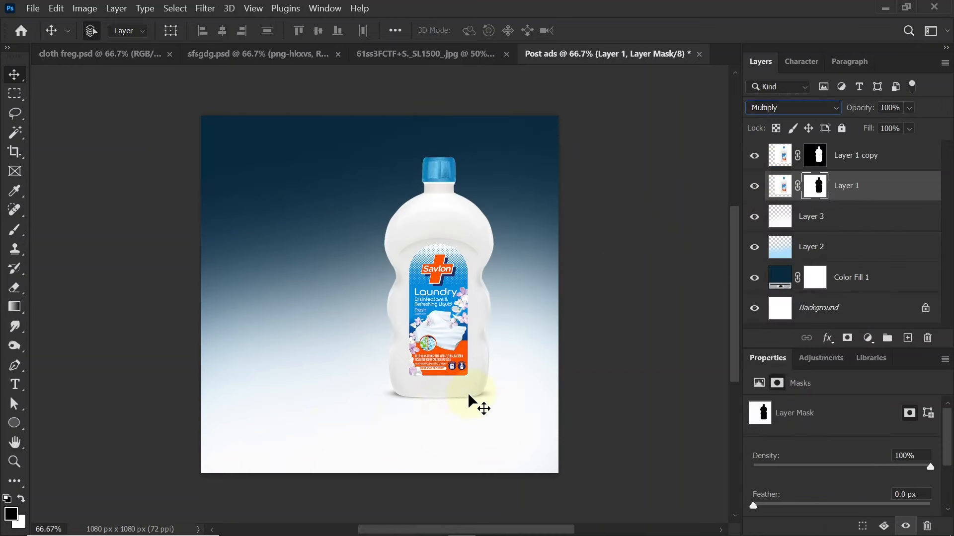
Copy the sky image from sfsgdg.psd into Post ads and scale it to 108.84% to cover the upper canvas behind the bottle.
left_click(275, 52)
left_click_drag(442, 245, 455, 185)
key("ctrl+t")
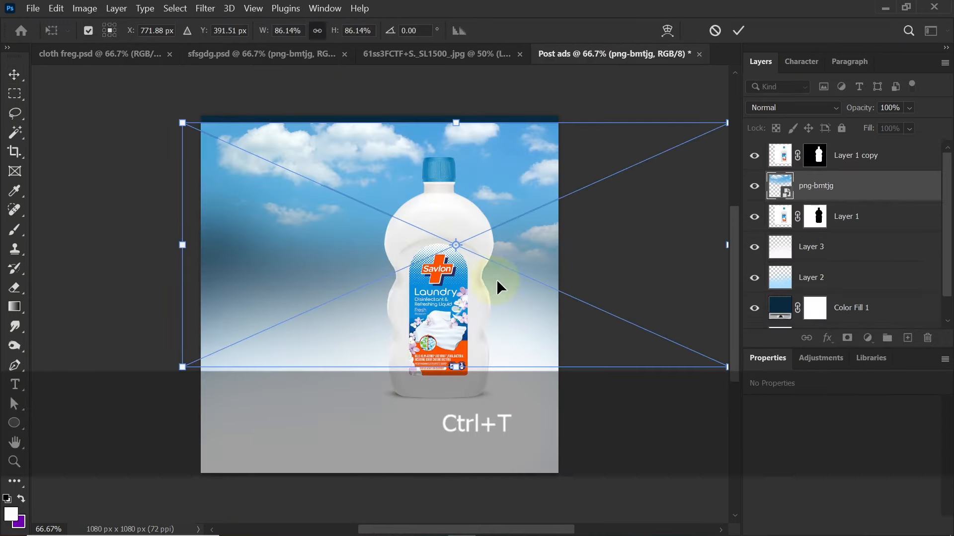
left_click_drag(496, 279, 436, 273)
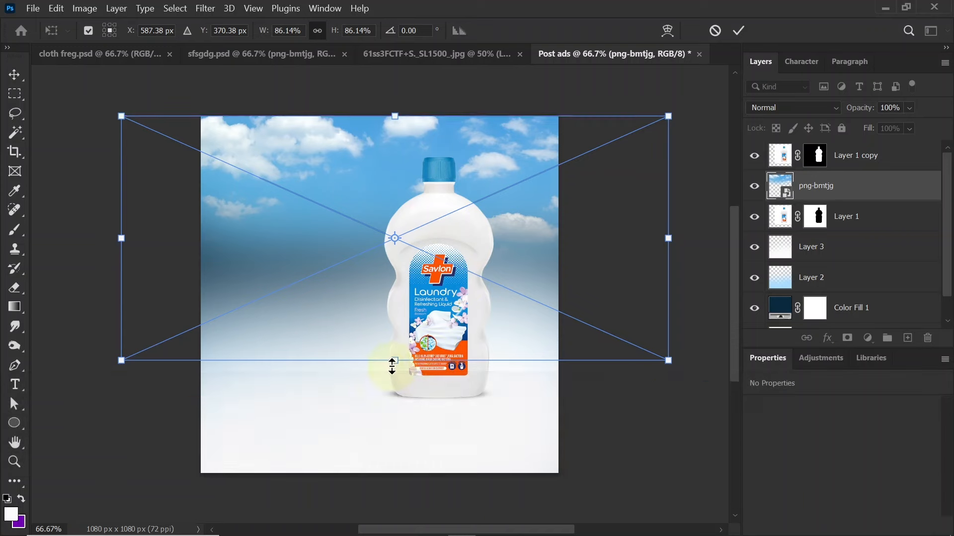
left_click_drag(390, 365, 394, 434)
key("Return")
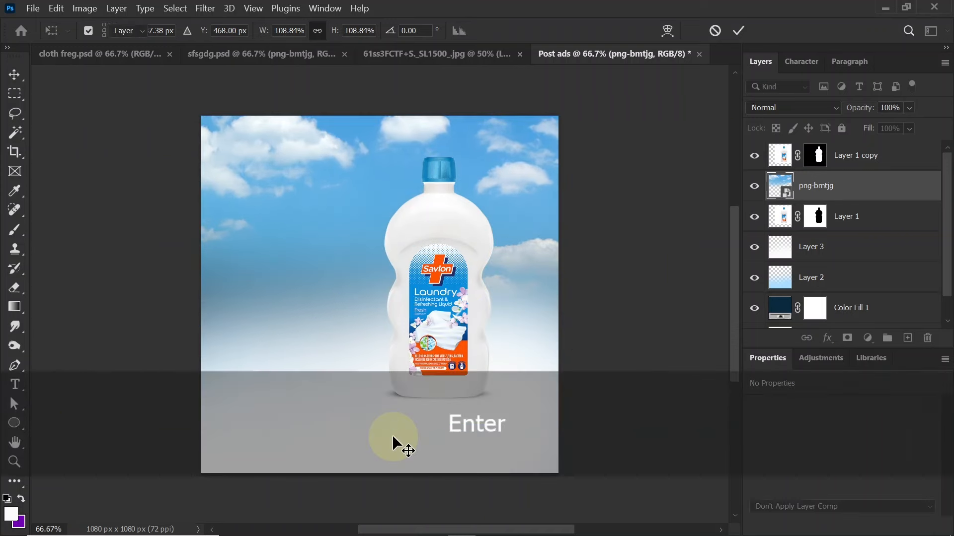
Copy the white cloud from sfsgdg.psd to the bottle's right side in Post ads and place a duplicate on its left side.
left_click(256, 55)
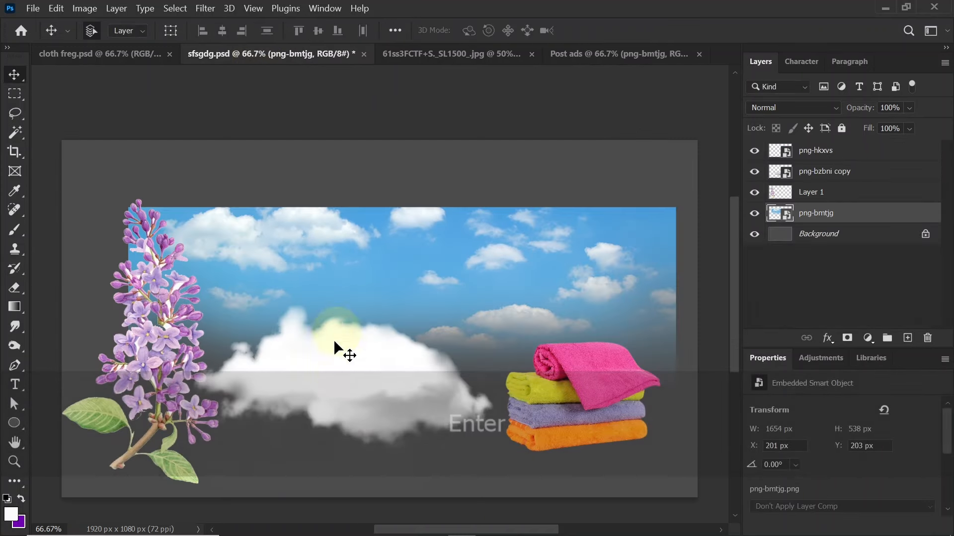
left_click_drag(365, 412, 507, 278)
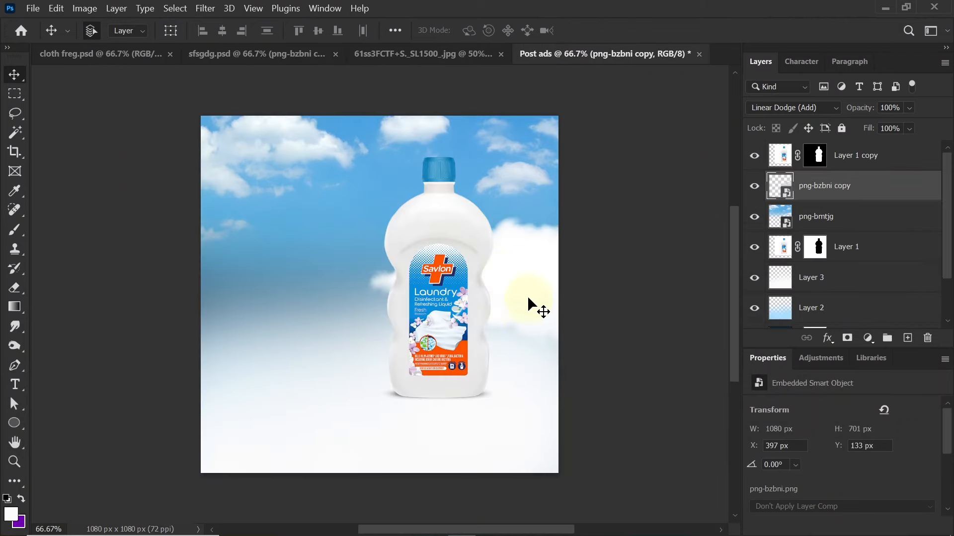
left_click_drag(539, 277, 279, 318)
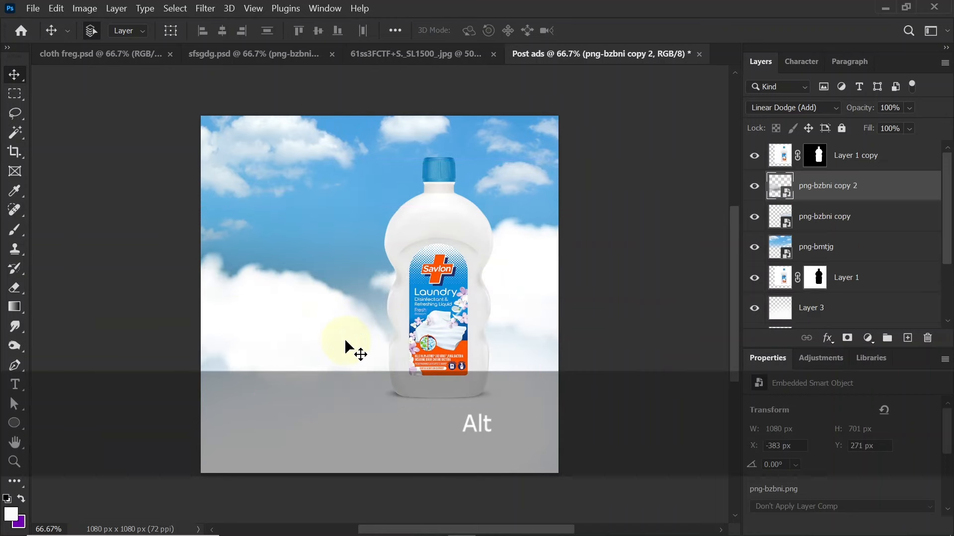
Copy the lilac branch from sfsgdg.psd into Post ads, rotate it 135°, and enlarge it in the canvas's lower-left corner.
left_click(266, 54)
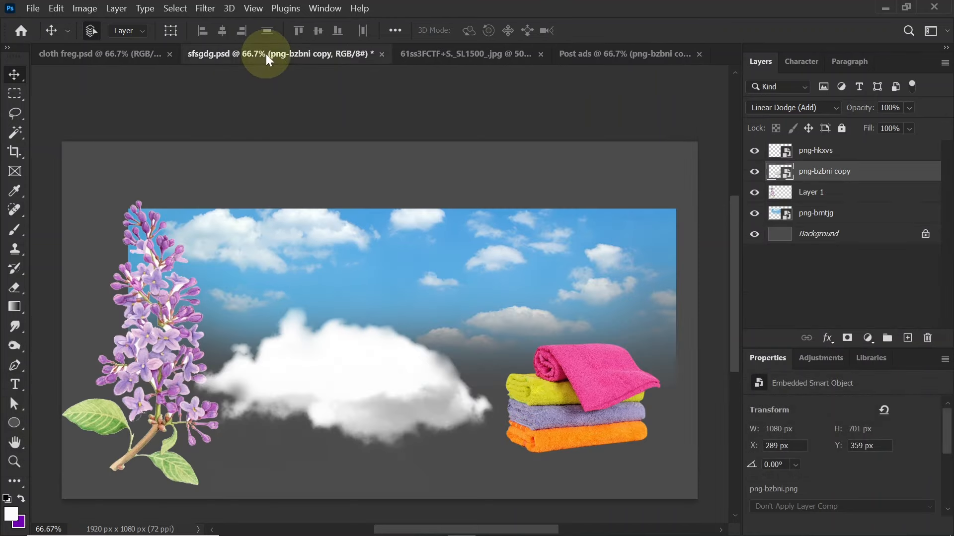
left_click_drag(169, 335, 297, 319)
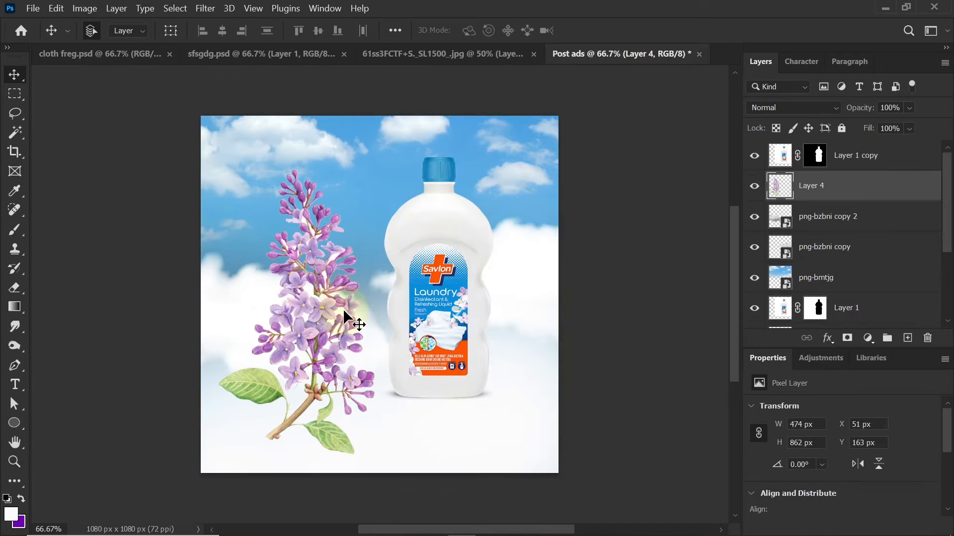
key("ctrl+t")
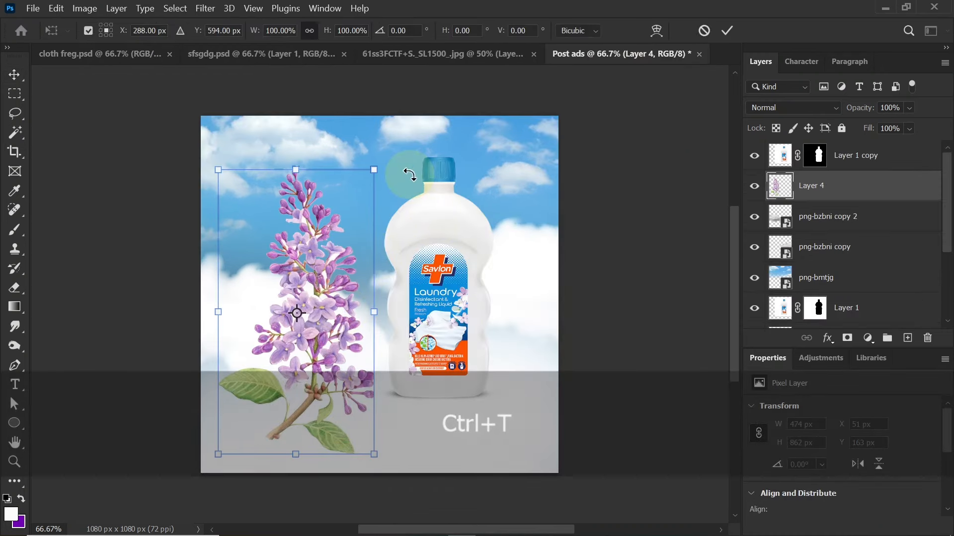
left_click_drag(402, 165, 321, 422)
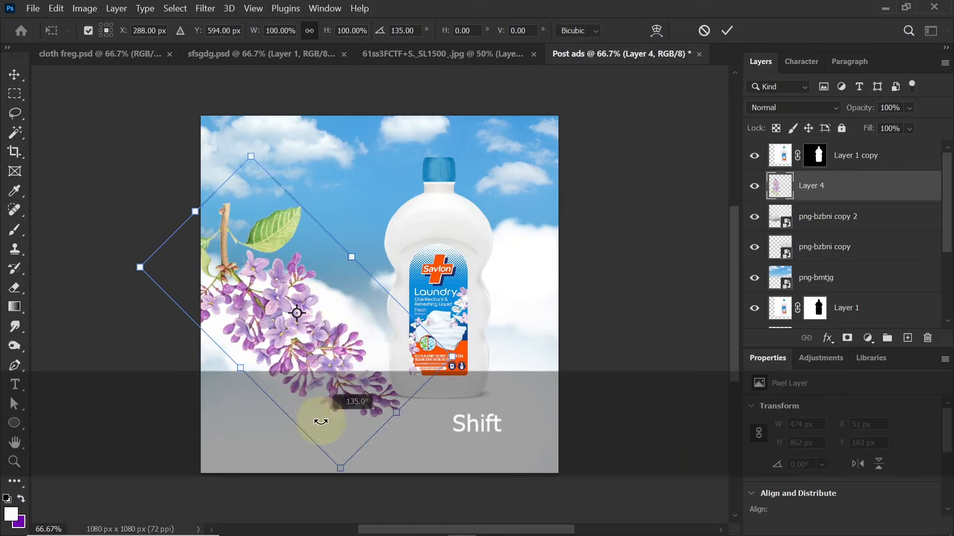
left_click_drag(312, 300, 249, 408)
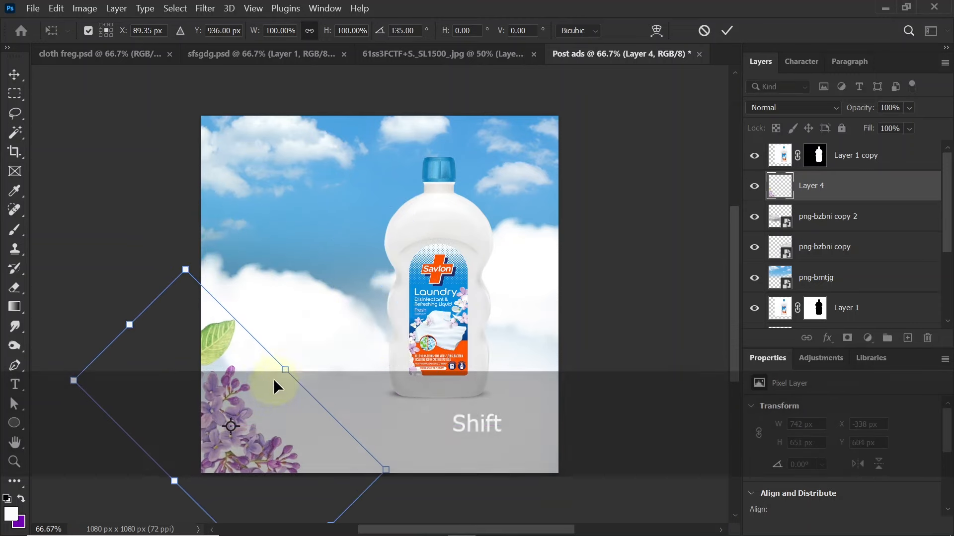
left_click_drag(286, 370, 366, 297)
key("Return")
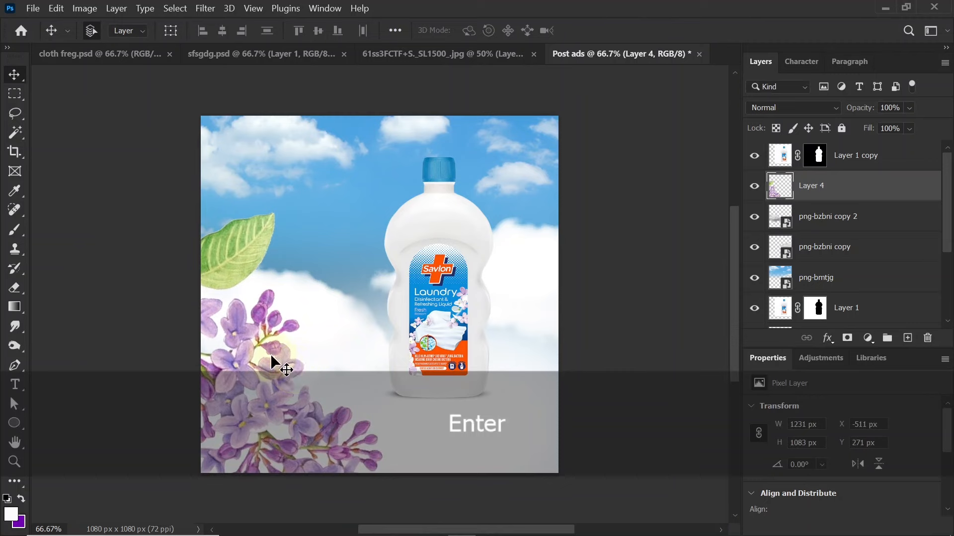
Duplicate the lilac branch, rotate the copy -90° and scale it to about 61% in the canvas's lower-right corner.
key("alt")
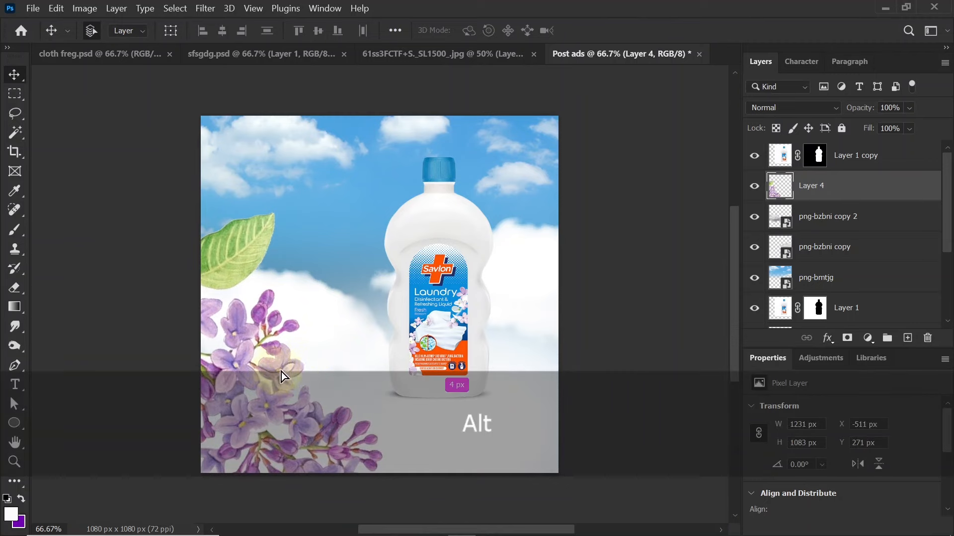
left_click_drag(282, 371, 473, 370)
key("ctrl+t")
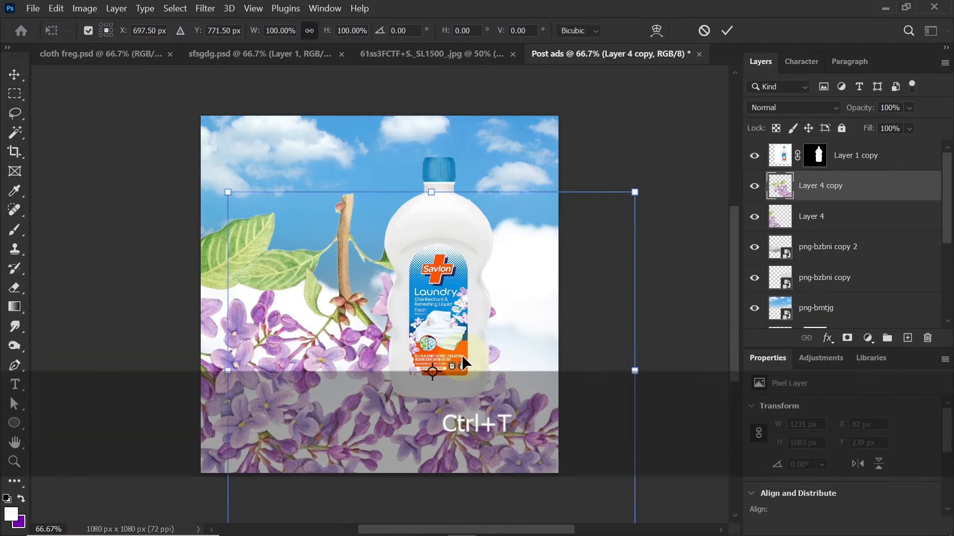
key("shift")
left_click_drag(670, 319, 403, 213)
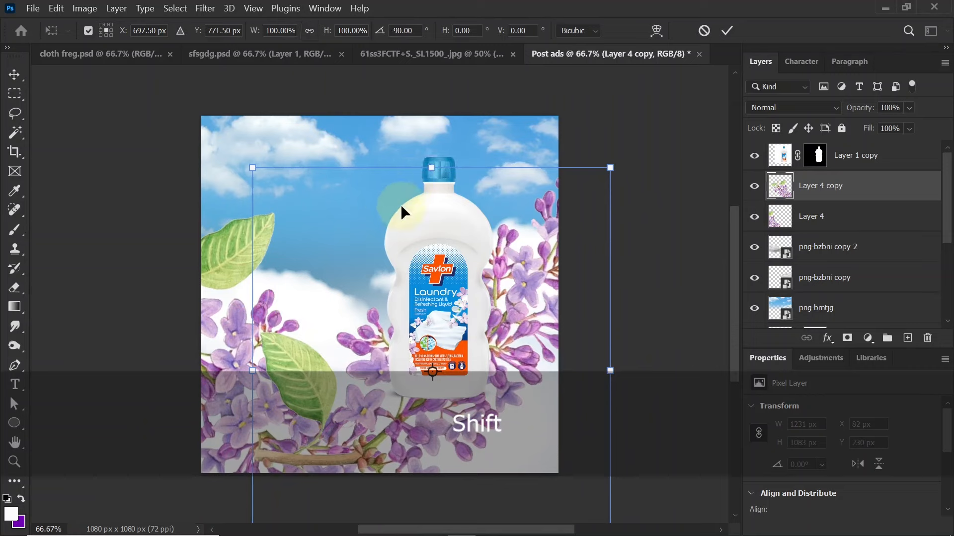
left_click_drag(613, 372, 473, 370)
left_click_drag(427, 429, 519, 456)
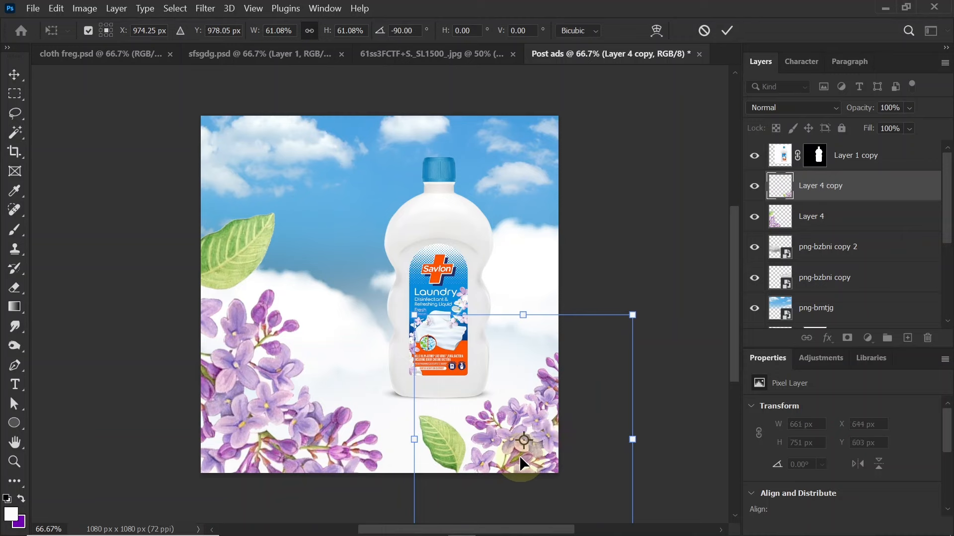
key("Return")
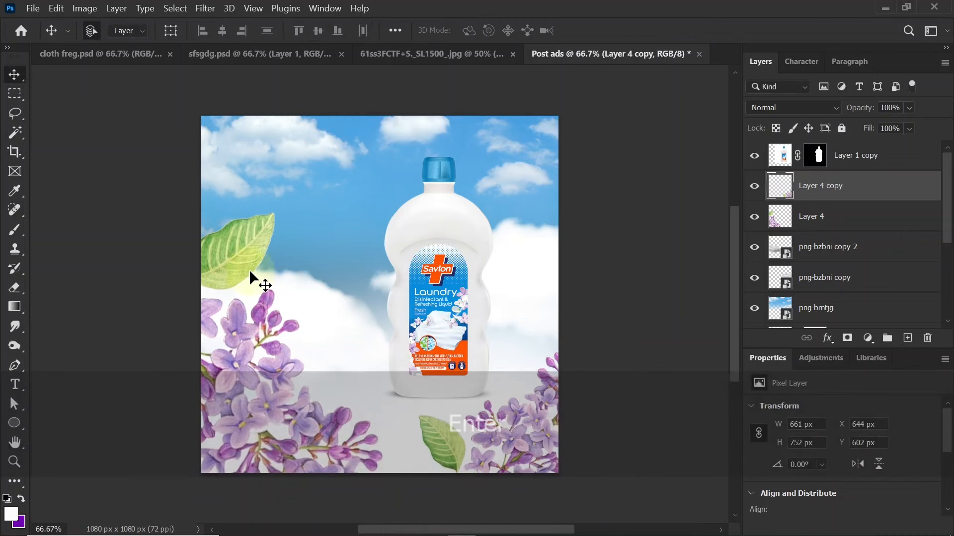
Select both lilac layers and merge them into one layer.
key("shift")
left_click(240, 248, "shift")
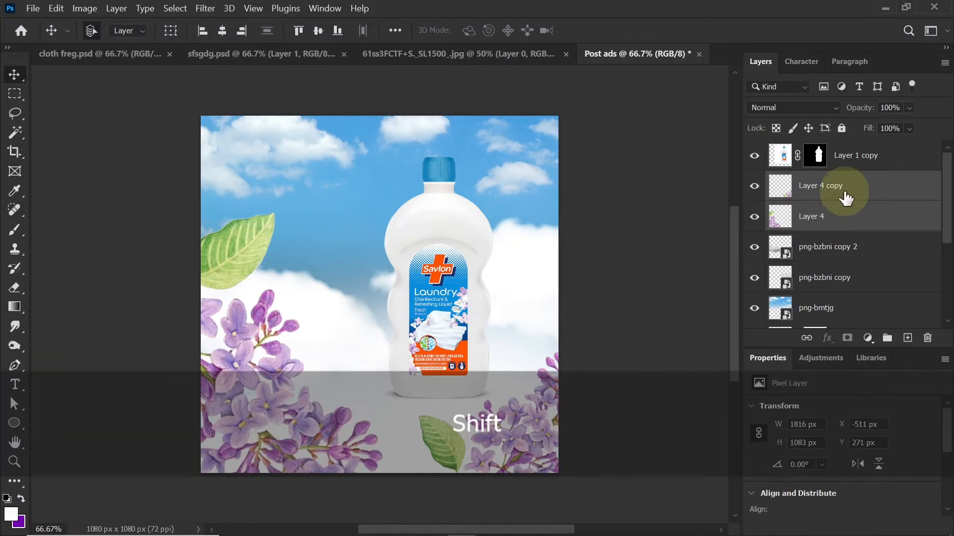
key("ctrl")
key("ctrl+e")
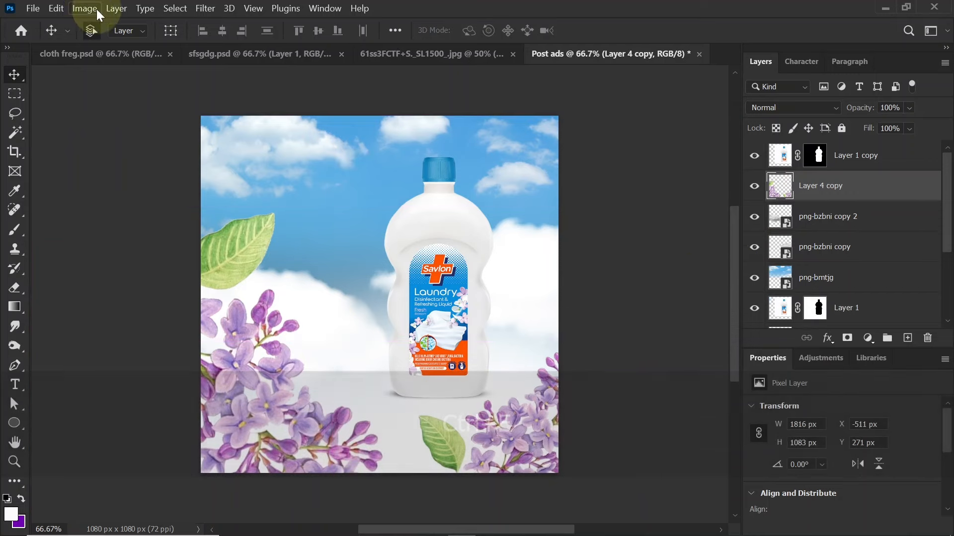
Apply a Gaussian Blur with a 3.4-pixel radius to the merged lilac layer.
left_click(205, 8)
mouse_move(214, 183)
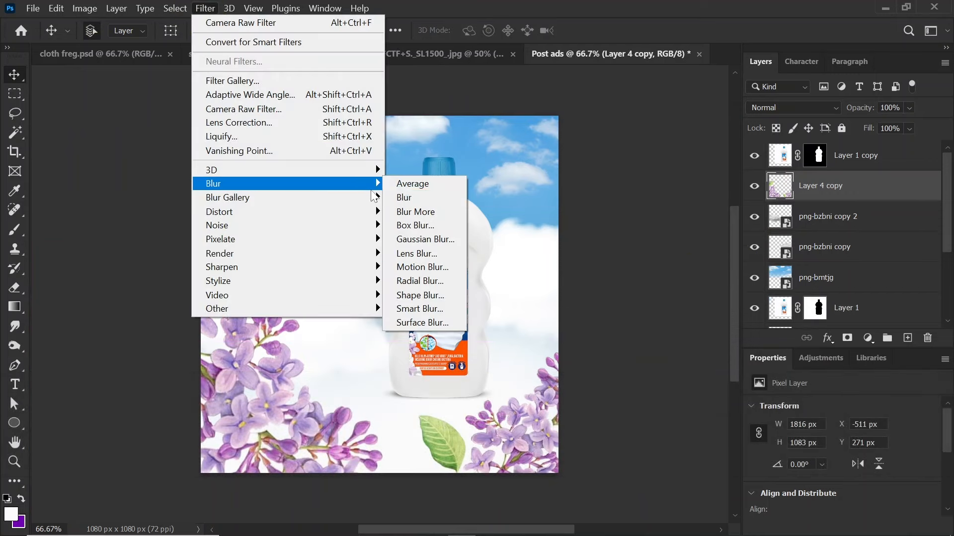
left_click(427, 240)
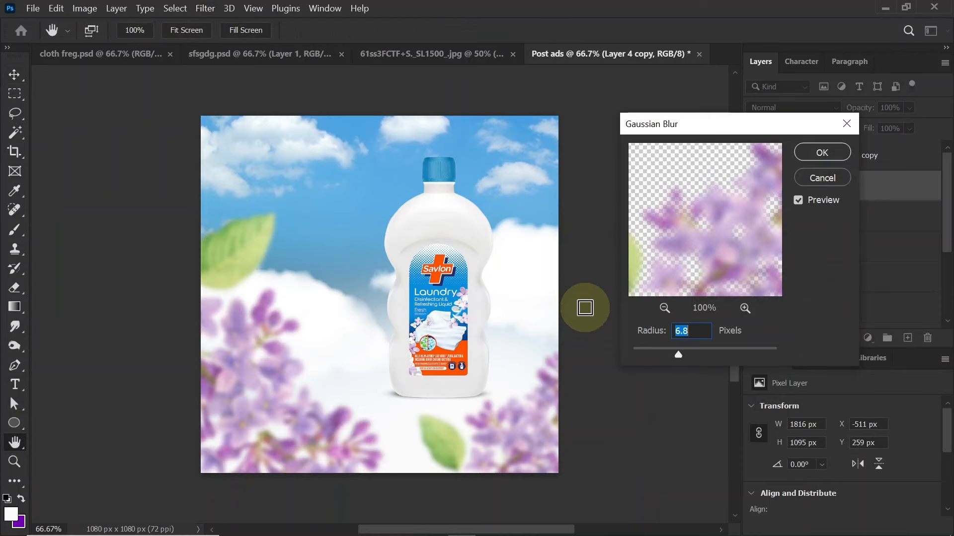
mouse_move(676, 352)
left_mouse_down()
mouse_move(650, 352)
mouse_move(660, 350)
left_mouse_up()
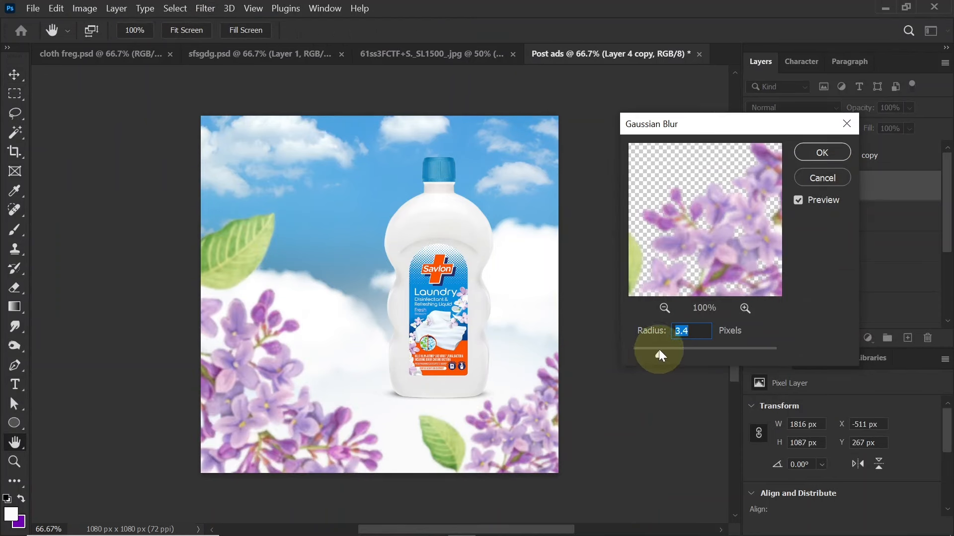
left_click(701, 331)
left_click(824, 153)
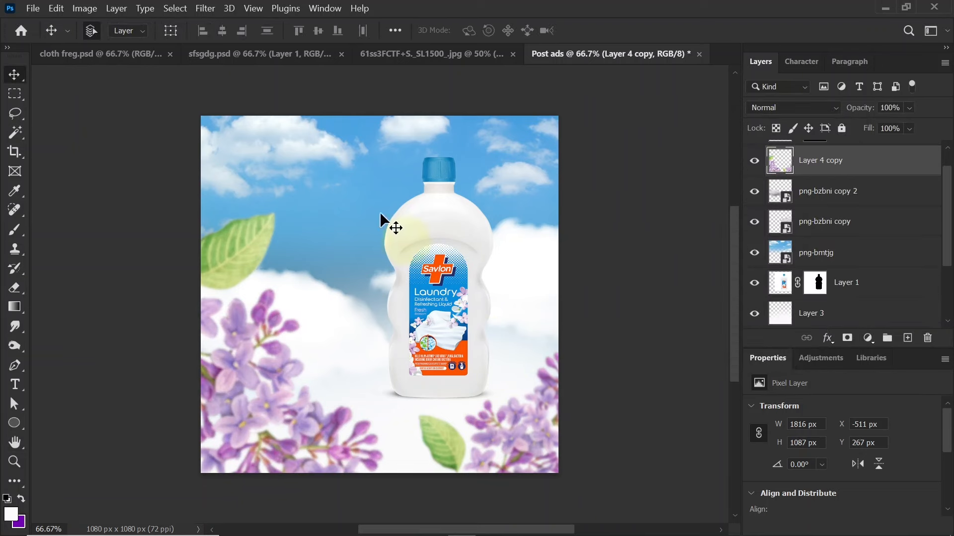
Copy the towel stack from sfsgdg.psd to the bottle's lower right in Post ads, layered above the bottle and below the lilacs.
left_click(258, 56)
left_click_drag(600, 398, 526, 240)
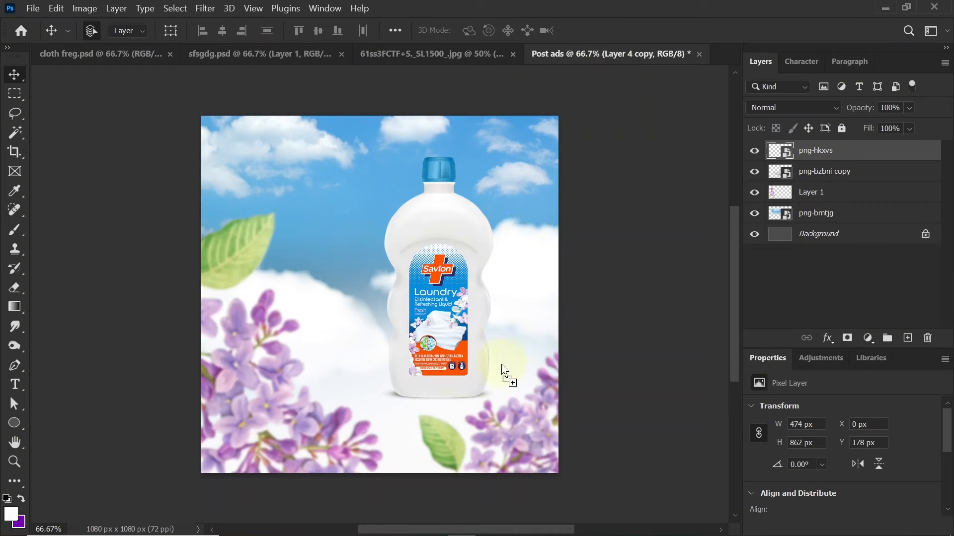
left_click_drag(504, 372, 506, 378)
left_click_drag(818, 224, 849, 155)
left_click_drag(489, 359, 512, 370)
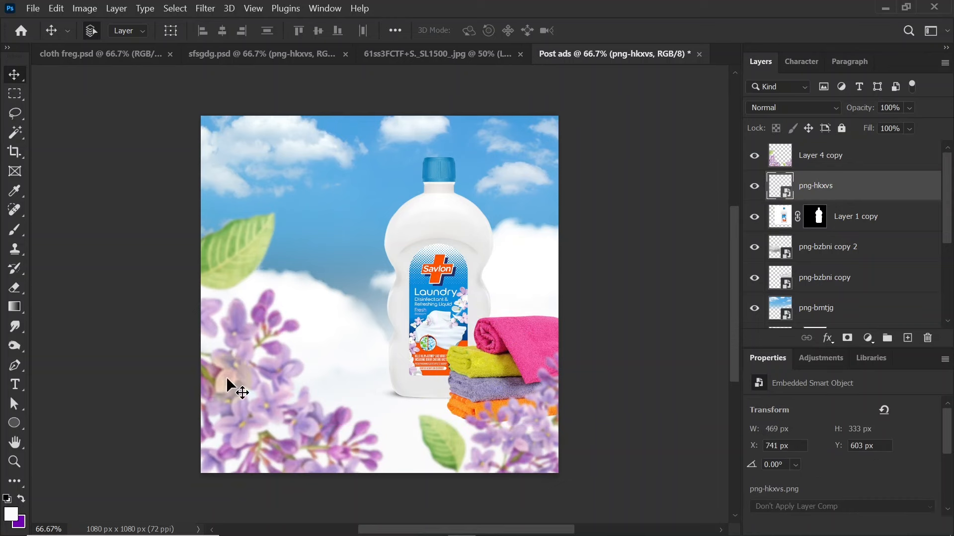
Draw a circle shape about 264 px wide overlapping the canvas's upper-right corner.
left_click(8, 427)
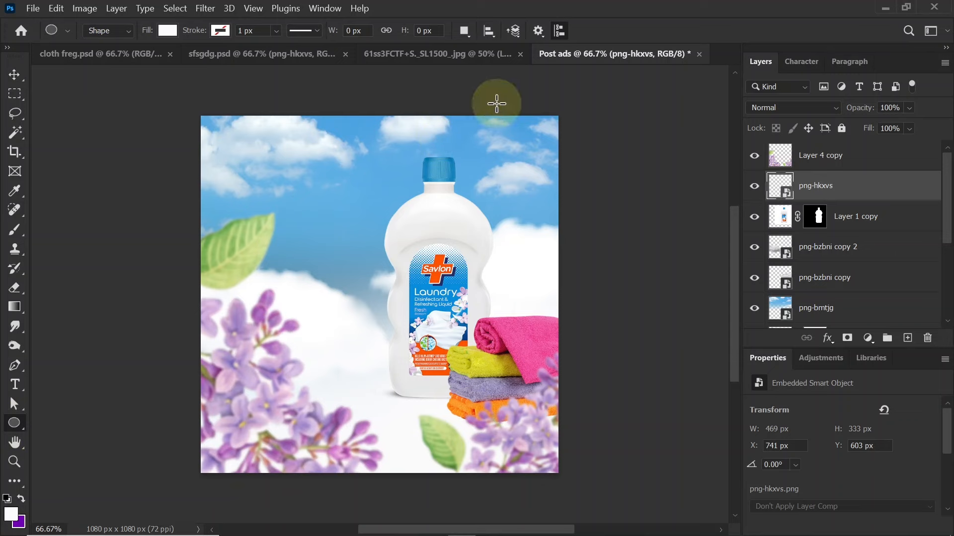
left_click_drag(499, 102, 589, 210)
left_click_drag(611, 249, 611, 248)
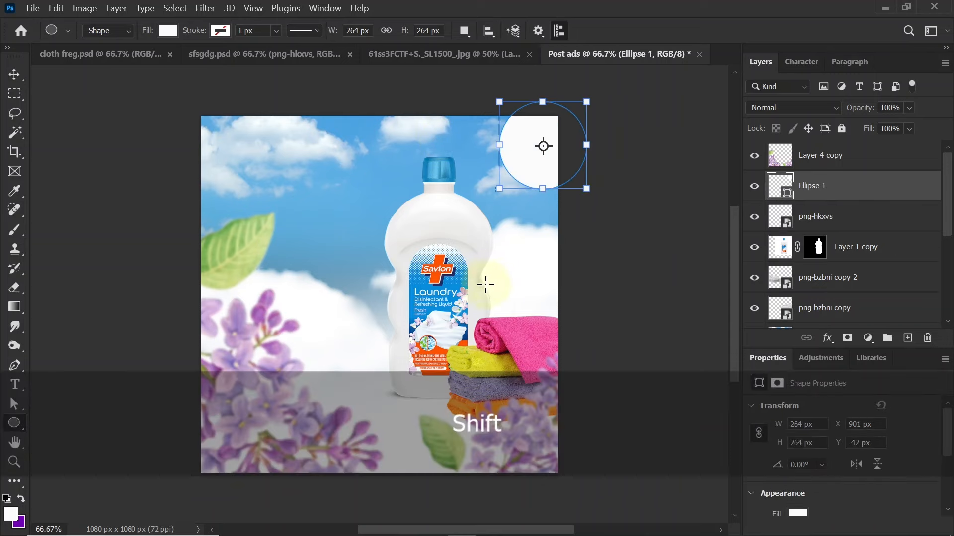
Fill the circle with orange fd5200 sampled from the bottle label and shift it slightly left.
left_click(787, 196)
double_click(788, 196)
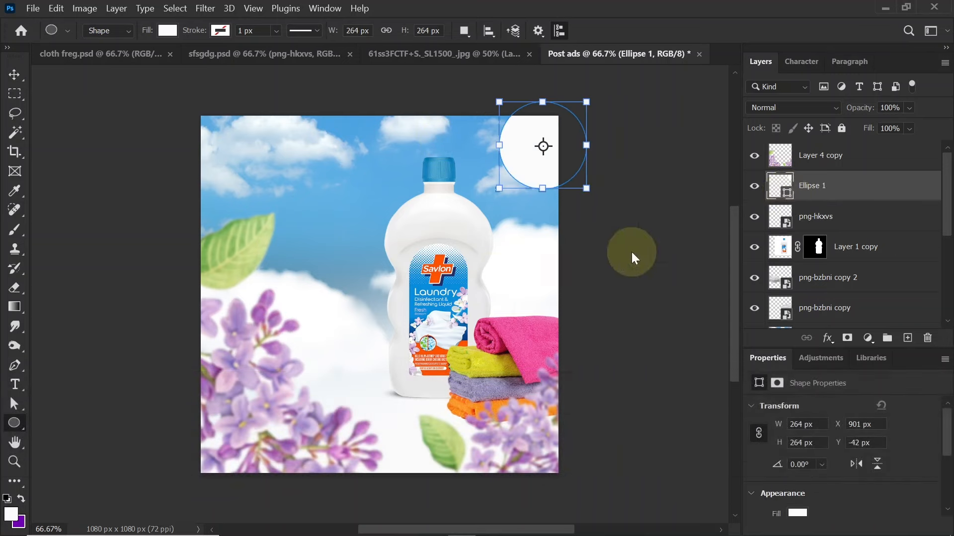
left_click(441, 259)
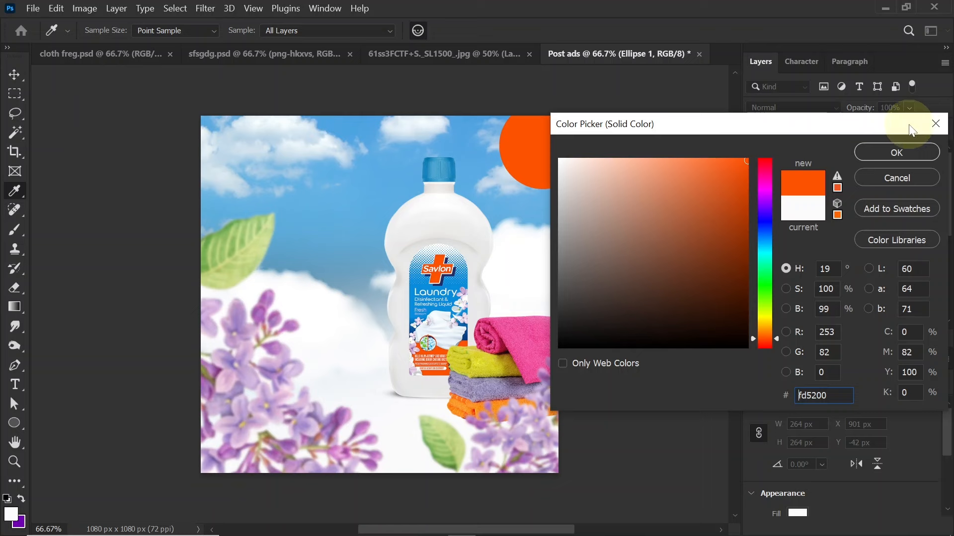
left_click(896, 154)
left_click(15, 74)
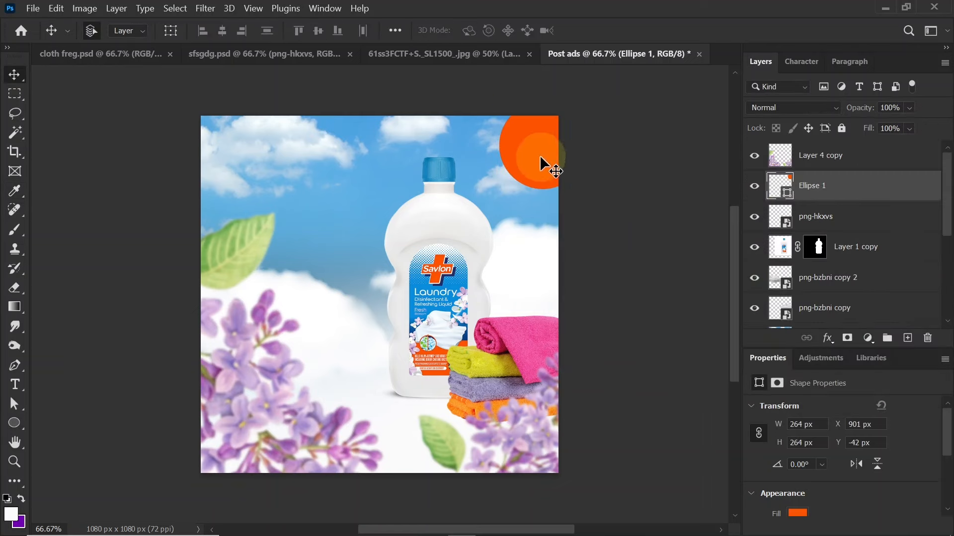
left_click_drag(540, 157, 532, 151)
Add the text "25%" in 60 pt Pangram Regular and place it on the orange circle.
left_click(14, 384)
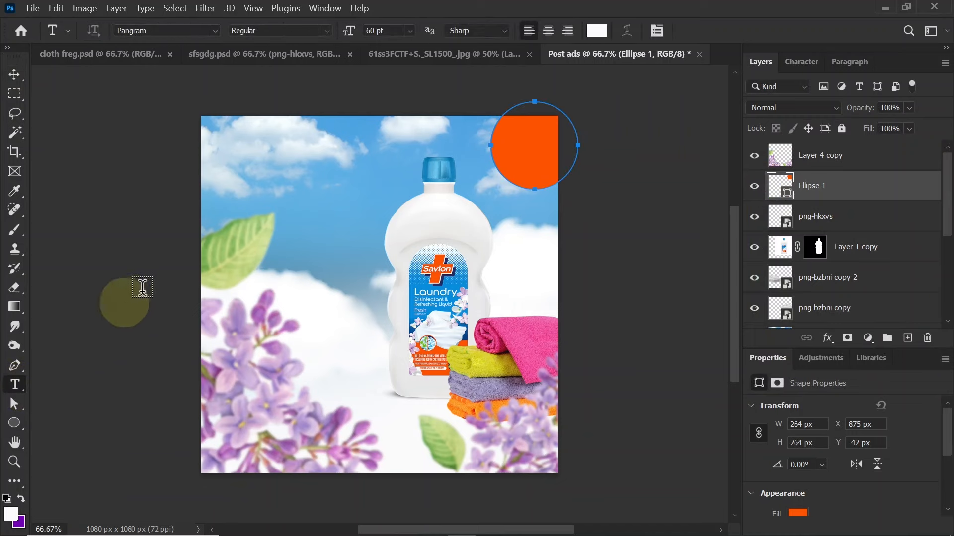
left_click(317, 194)
type("25")
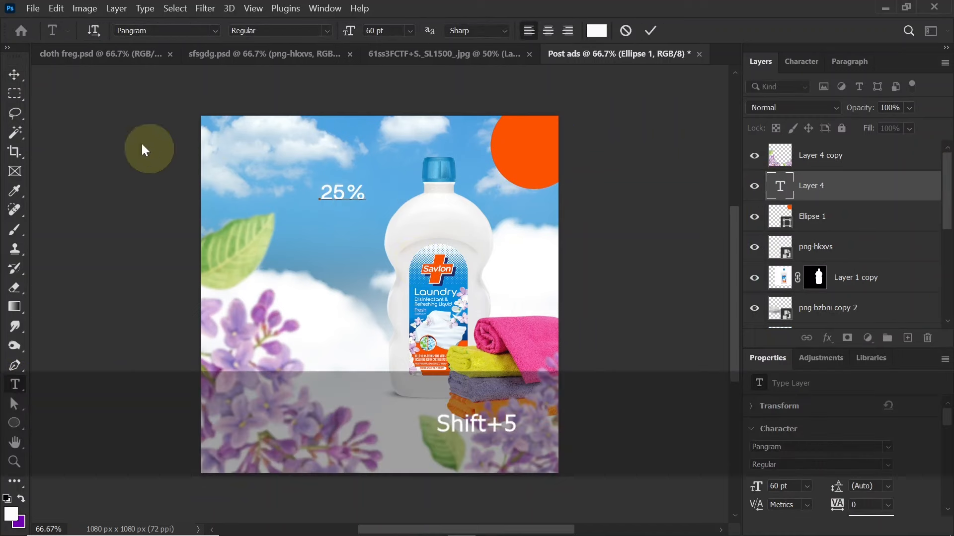
left_click(8, 79)
left_click_drag(335, 189, 537, 190)
Duplicate the 25% text directly below itself and change the copy to "off".
key("alt")
double_click(534, 168)
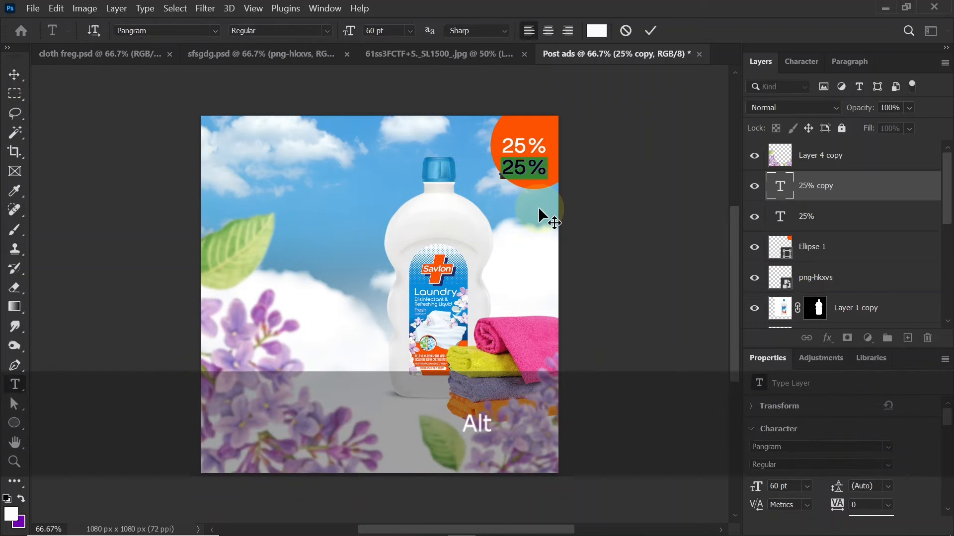
type("Off")
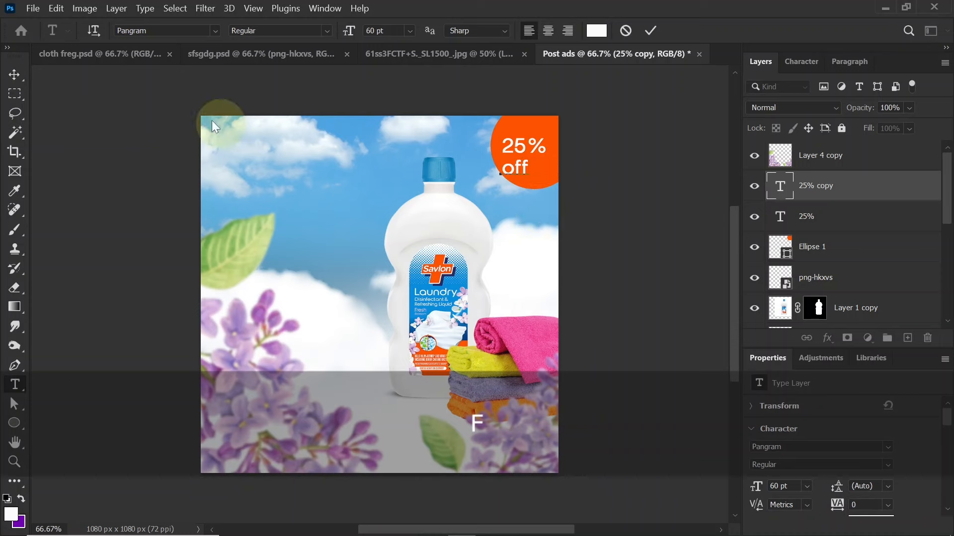
Nudge "off" closer to "25%", then shift both texts together slightly right and up within the circle.
left_click(14, 75)
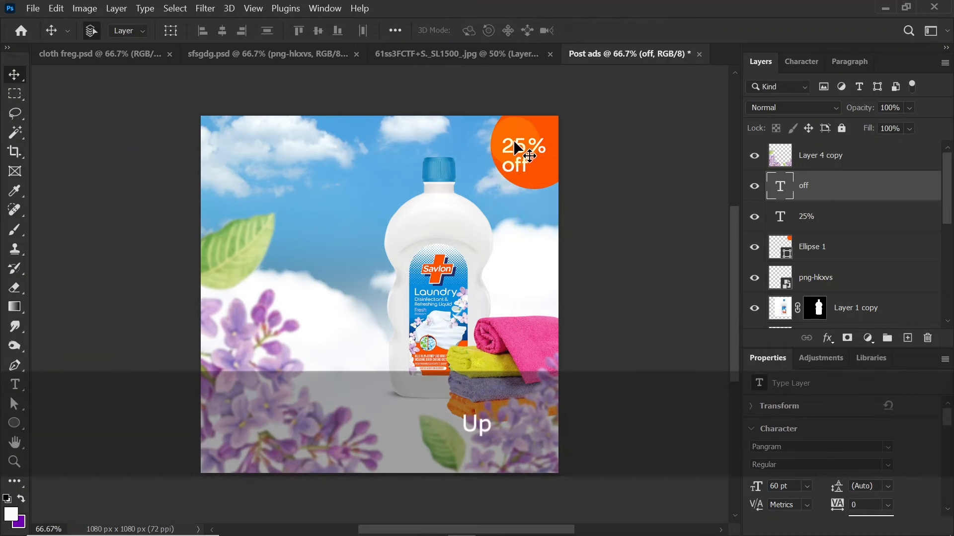
left_click(520, 148, "shift")
key("Right")
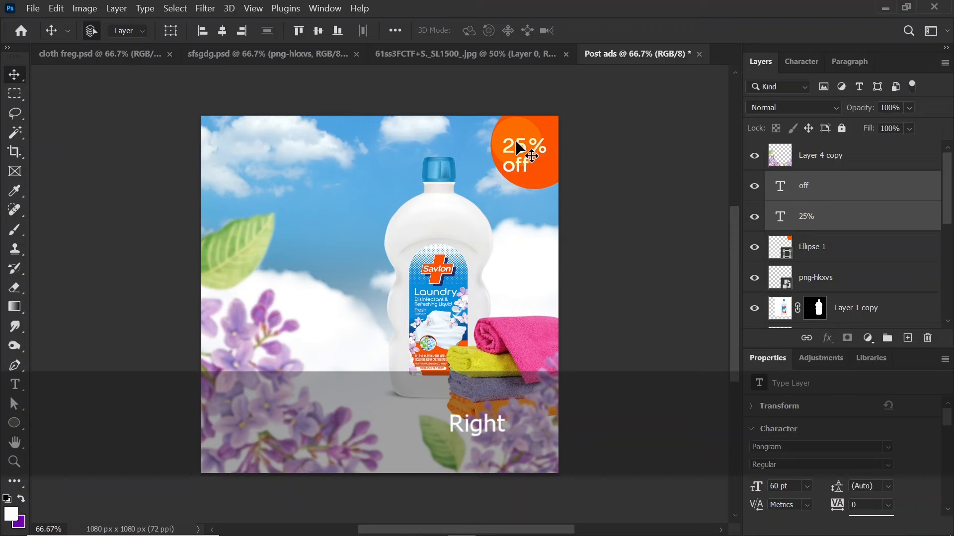
key("Up")
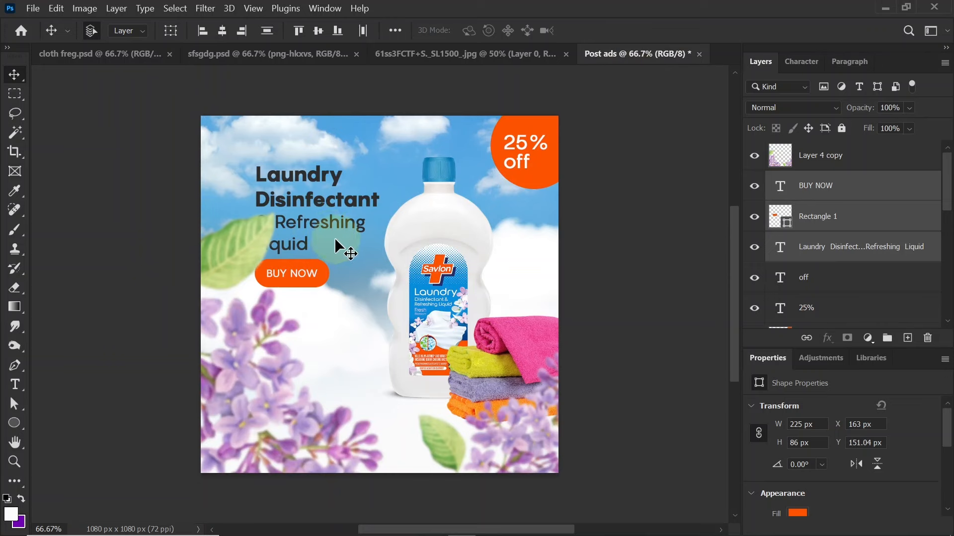
Move the headline and BUY NOW button toward the canvas's upper left and bring their layers above the lilac layer.
left_click_drag(340, 249, 298, 159)
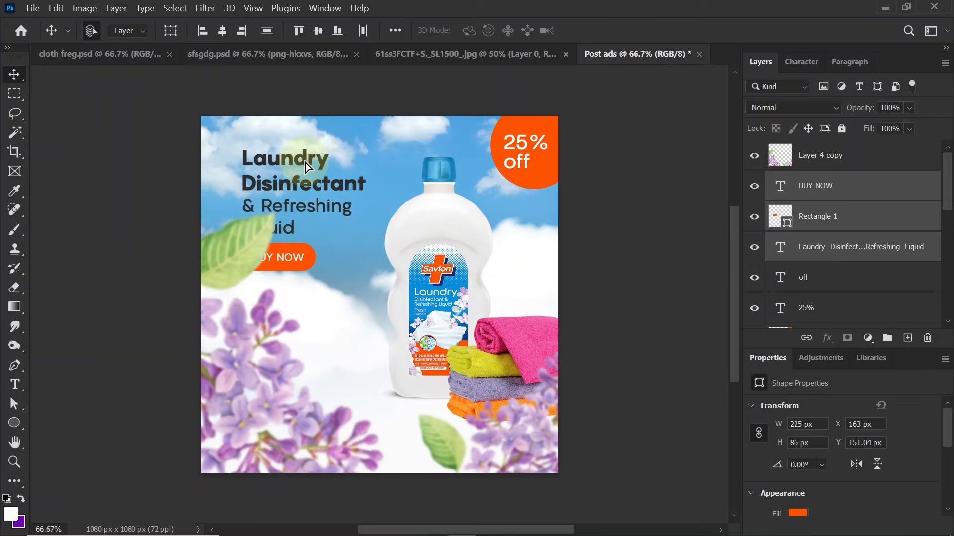
left_click_drag(949, 187, 911, 151)
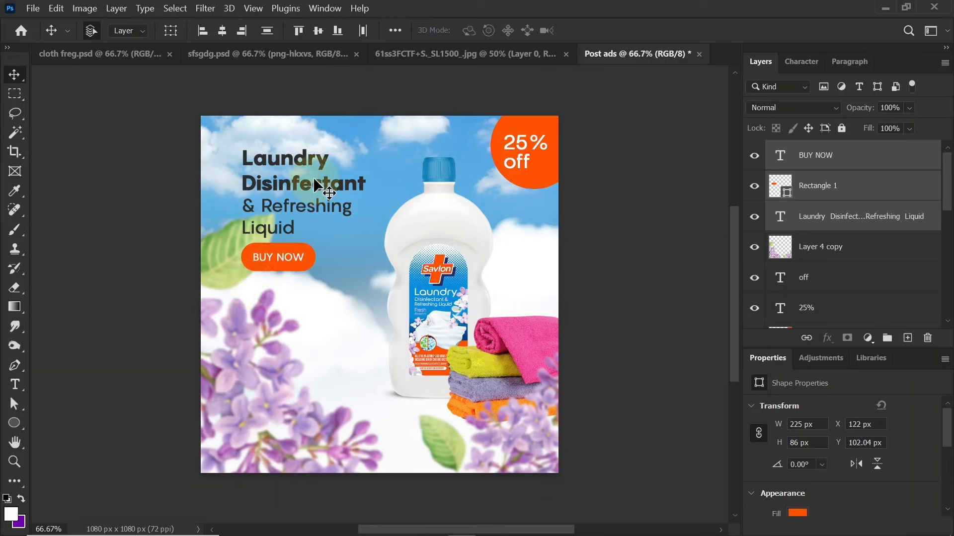
Scale the headline text and BUY NOW button together to 109.10%.
key("ctrl+t")
left_click_drag(366, 273, 379, 287)
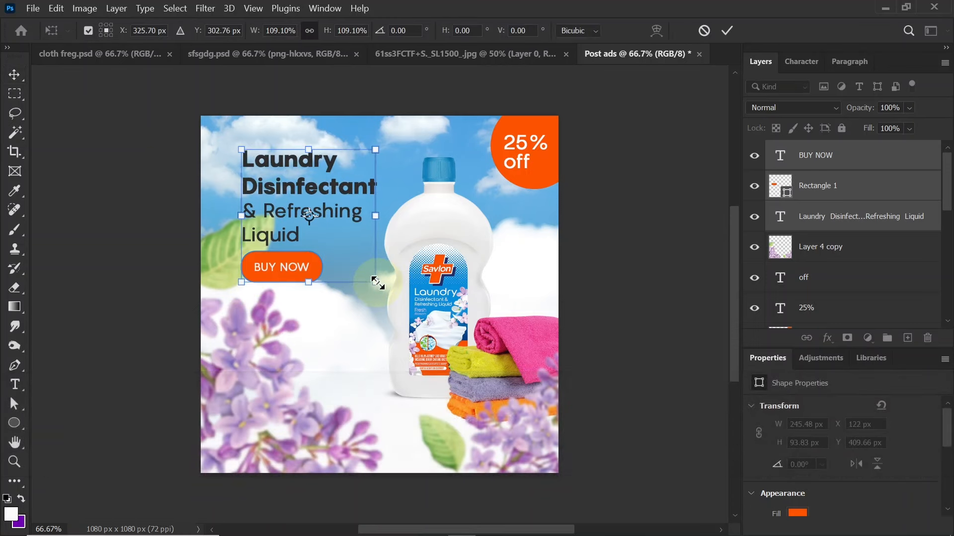
key("Return")
left_click(911, 155)
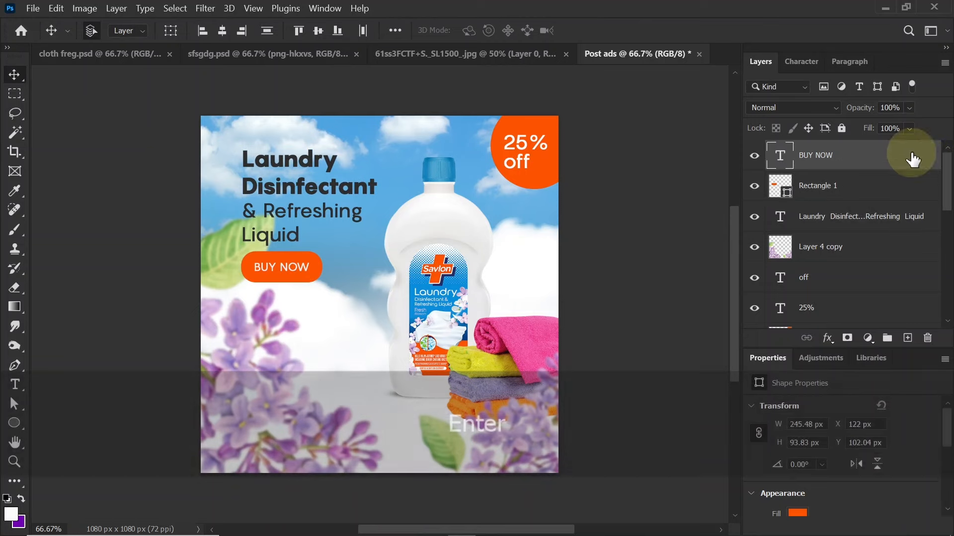
Merge all visible artwork into a new top layer and set Texture +24 and Clarity +21 for it in the Camera Raw Filter.
key("ctrl")
key("shift+ctrl+alt+e")
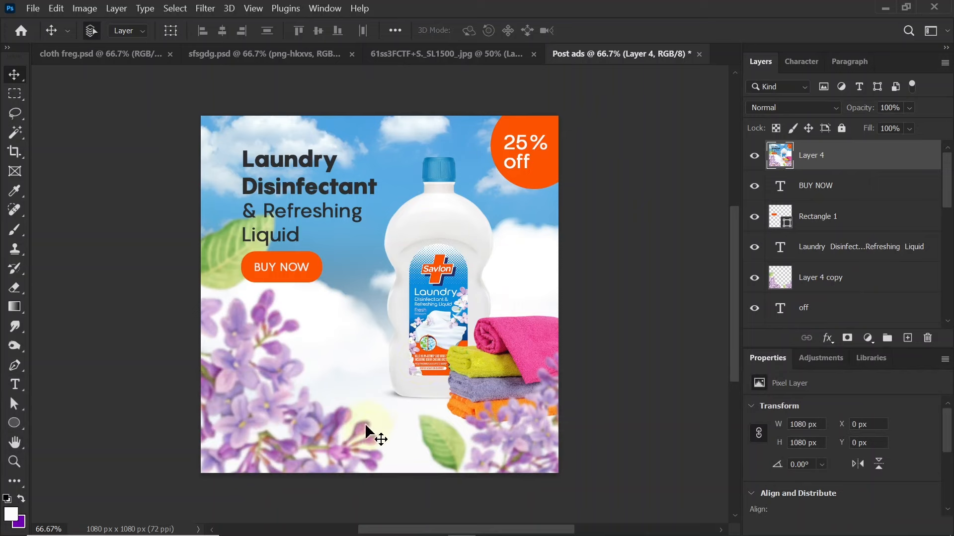
left_click(216, 6)
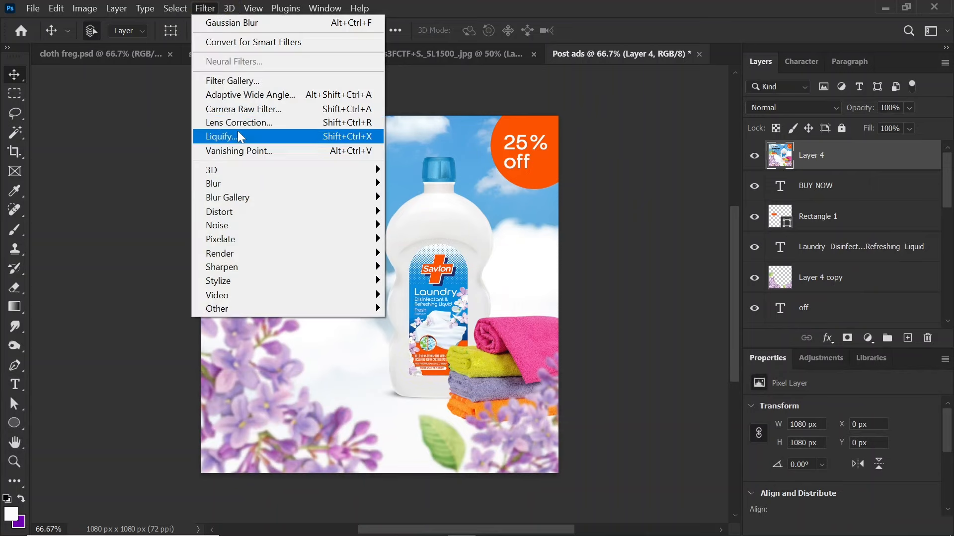
left_click(237, 109)
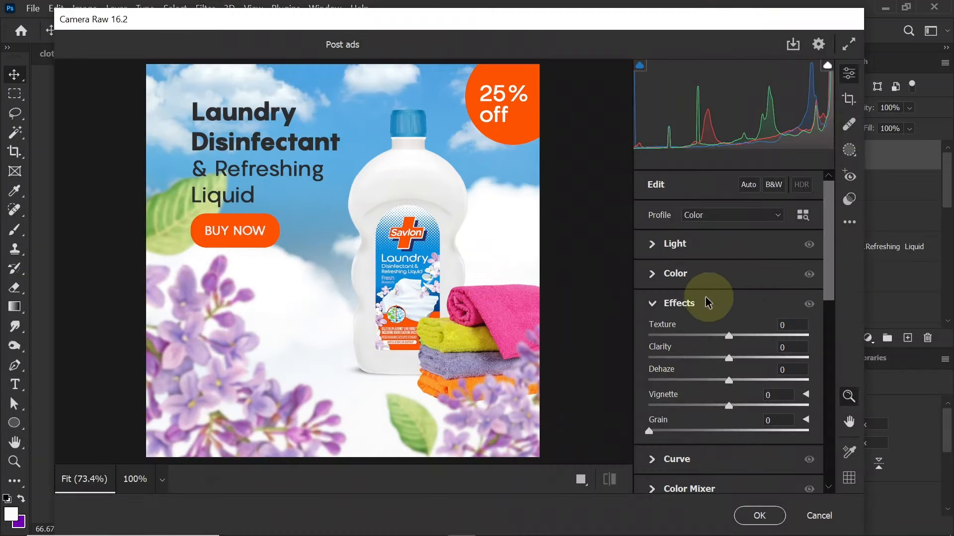
left_click_drag(730, 336, 747, 358)
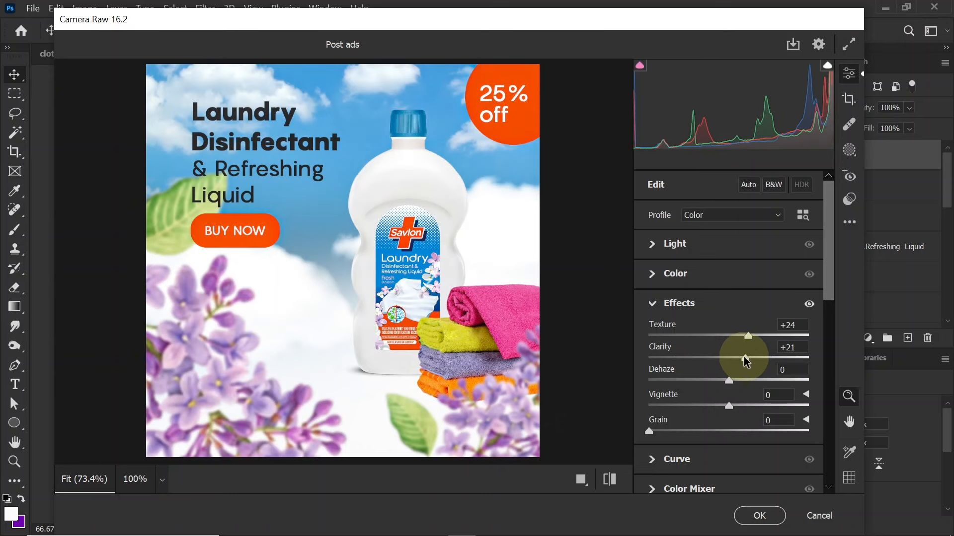
left_click(652, 304)
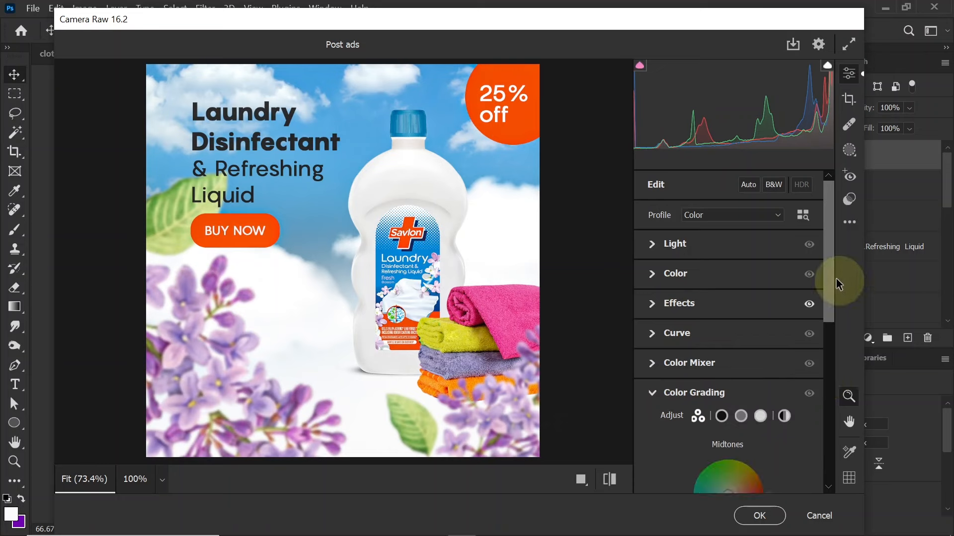
Darken the midtones and shadows in Color Grading, raise highlight luminance to 12, and apply the Camera Raw Filter.
left_click_drag(828, 293, 829, 330)
left_click_drag(703, 400, 666, 388)
scroll(805, 365, "down", 3)
mouse_move(776, 386)
left_mouse_down()
mouse_move(790, 387)
mouse_move(780, 386)
left_mouse_up()
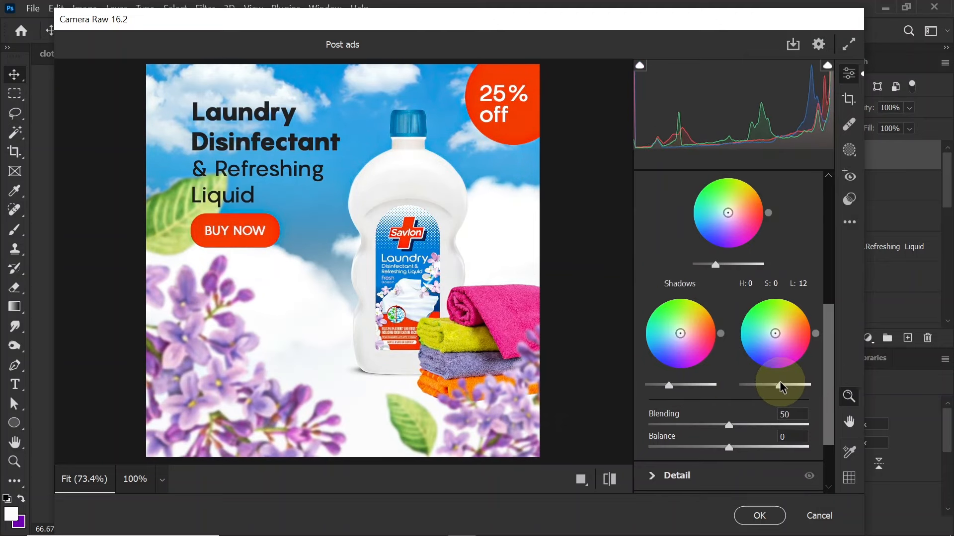
left_click(758, 515)
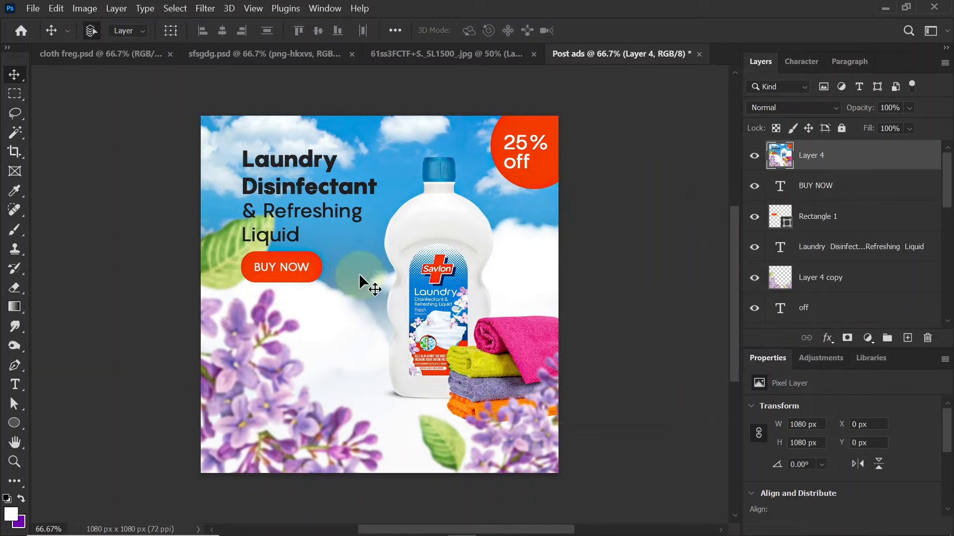
Apply a Vibrance adjustment to the merged layer with vibrance +8 and saturation +16.
left_click(86, 10)
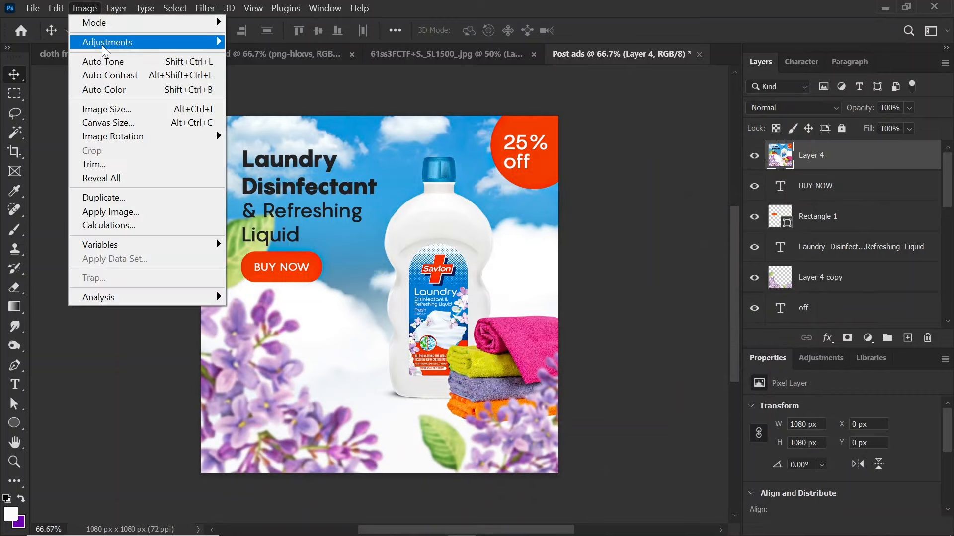
mouse_move(101, 41)
left_click(273, 102)
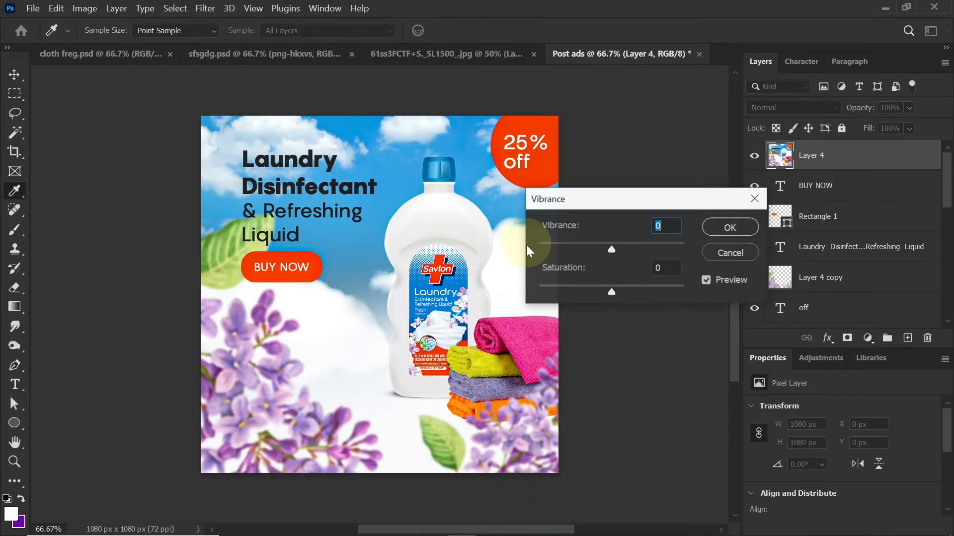
left_click(615, 289)
mouse_move(616, 290)
left_mouse_down()
mouse_move(634, 290)
mouse_move(622, 291)
left_mouse_up()
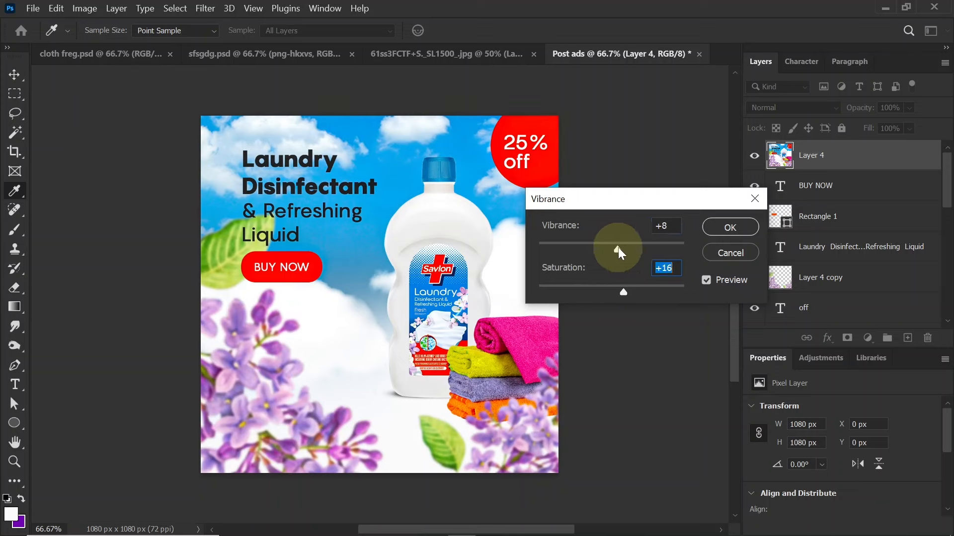
left_click(728, 227)
key("v")
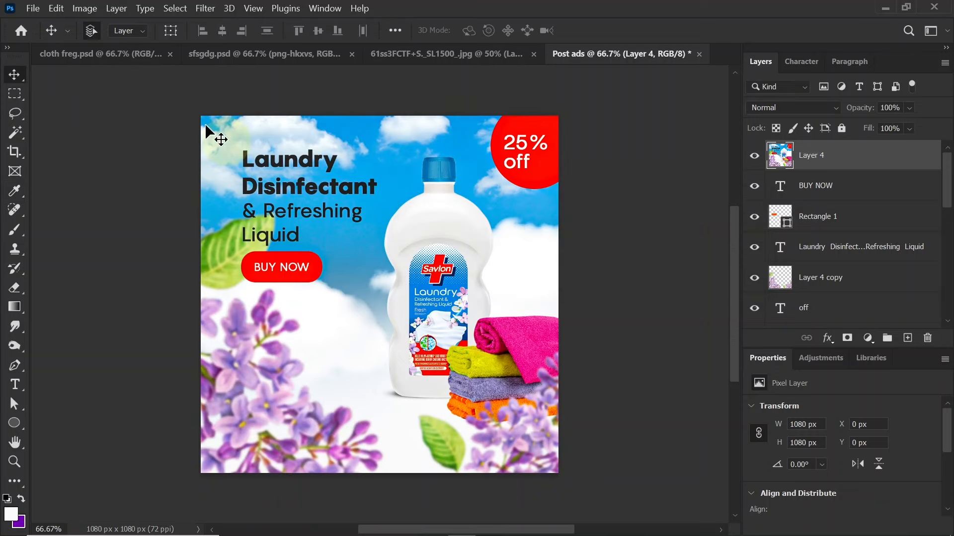
Apply an Exposure adjustment to the merged layer with offset +0.0138 and gamma correction 0.88.
left_click(89, 12)
mouse_move(124, 41)
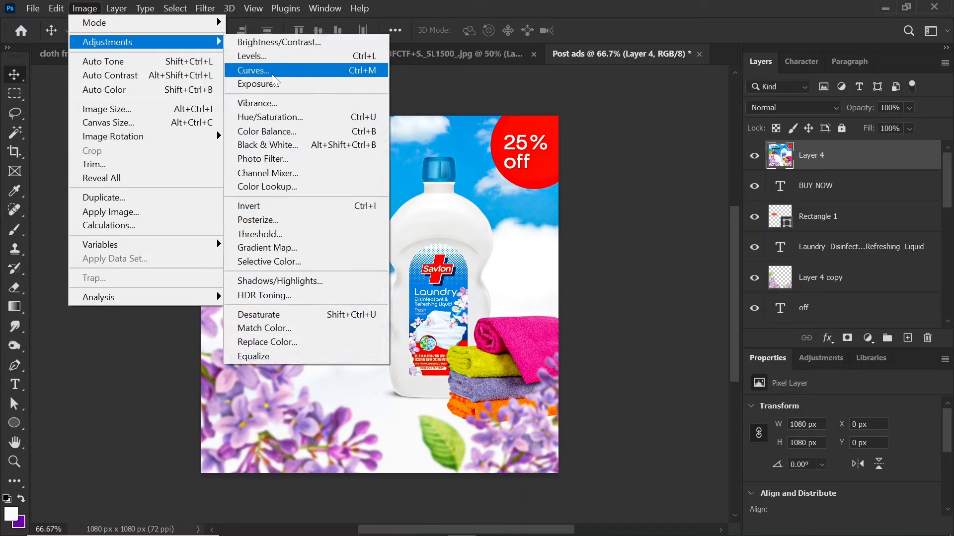
left_click(291, 86)
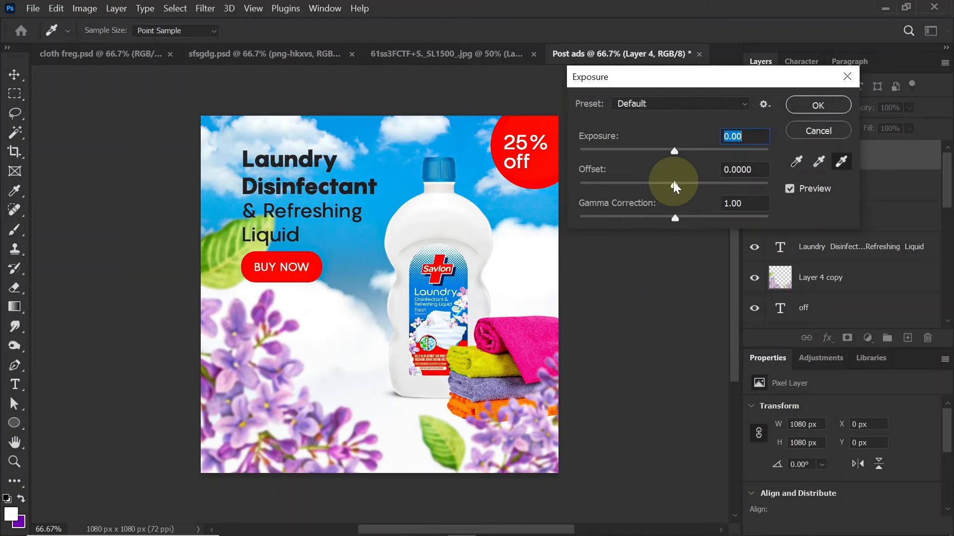
left_click_drag(674, 184, 683, 216)
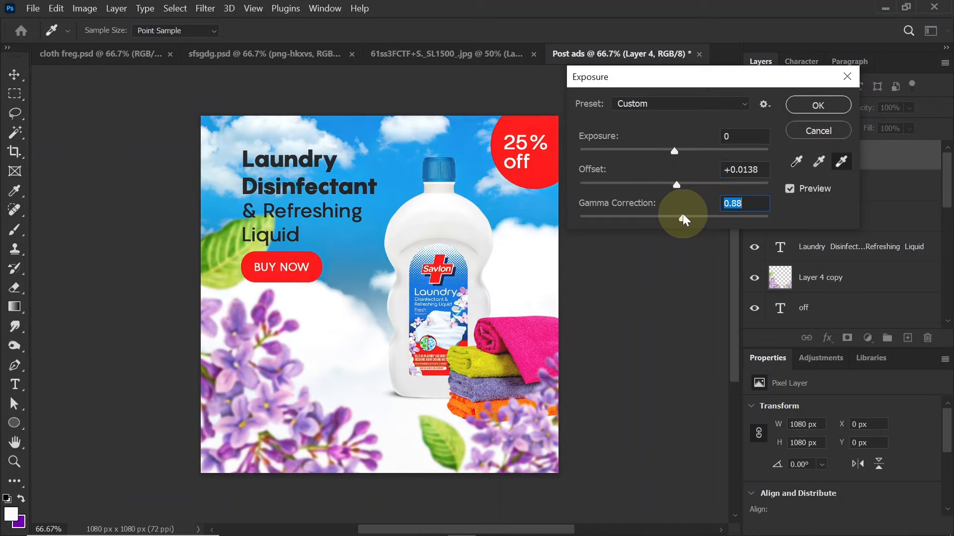
left_click(815, 104)
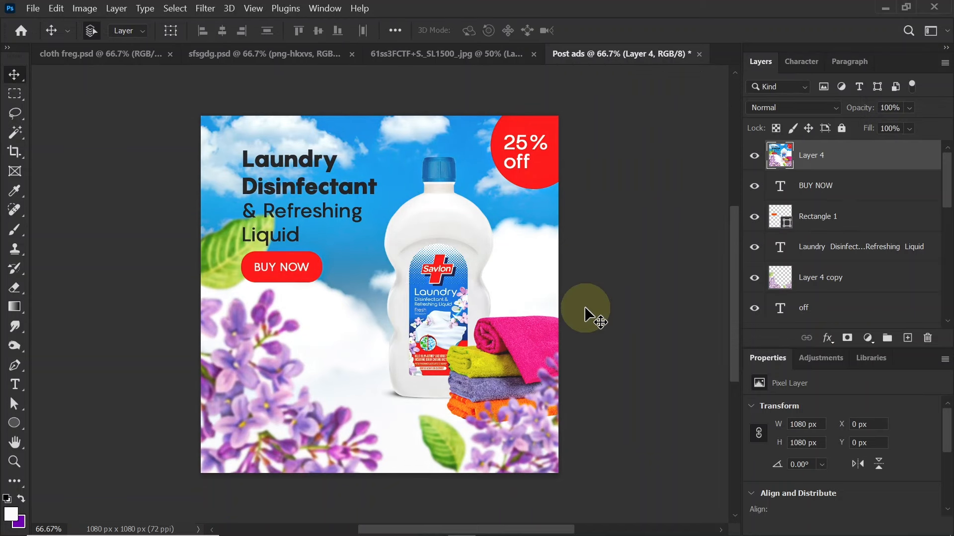